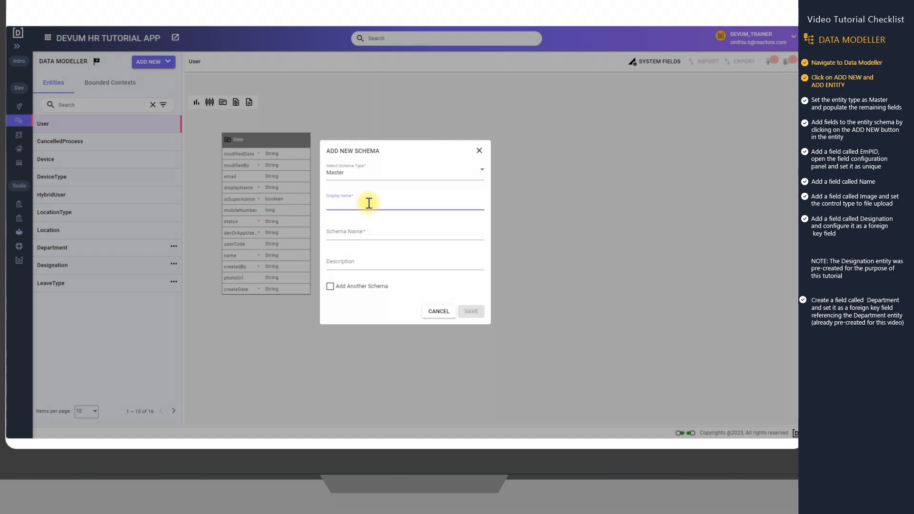
Create a new Master schema with display name Employee and save it
text(Employee)
click(381, 260)
click(471, 311)
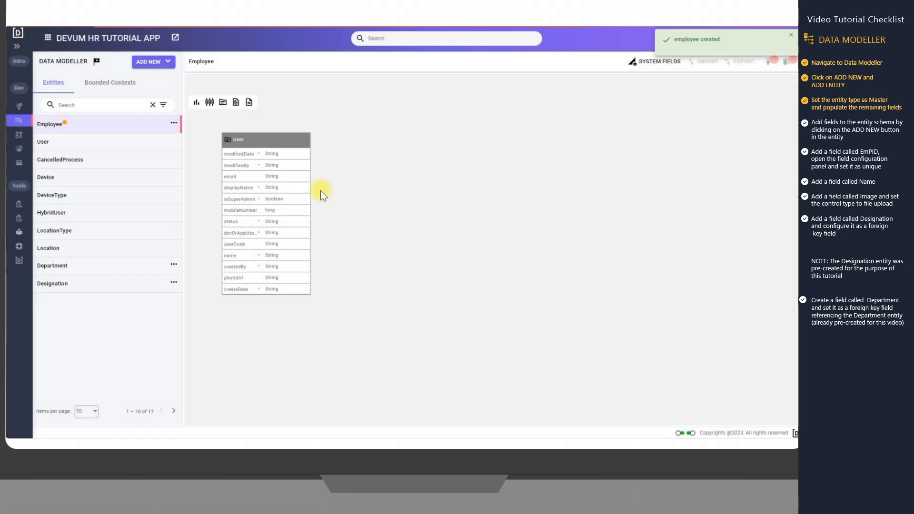
Add a String field called EmpId to the Employee entity
click(245, 154)
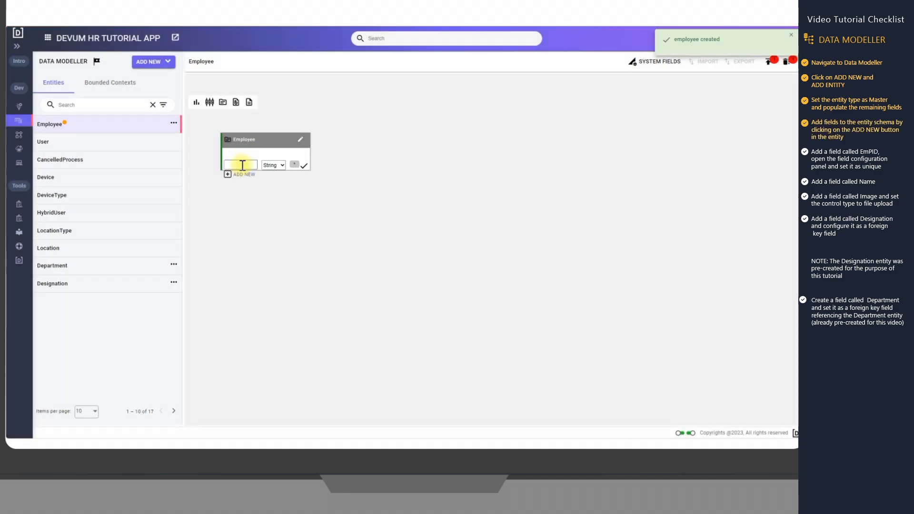
click(242, 165)
text(Emp)
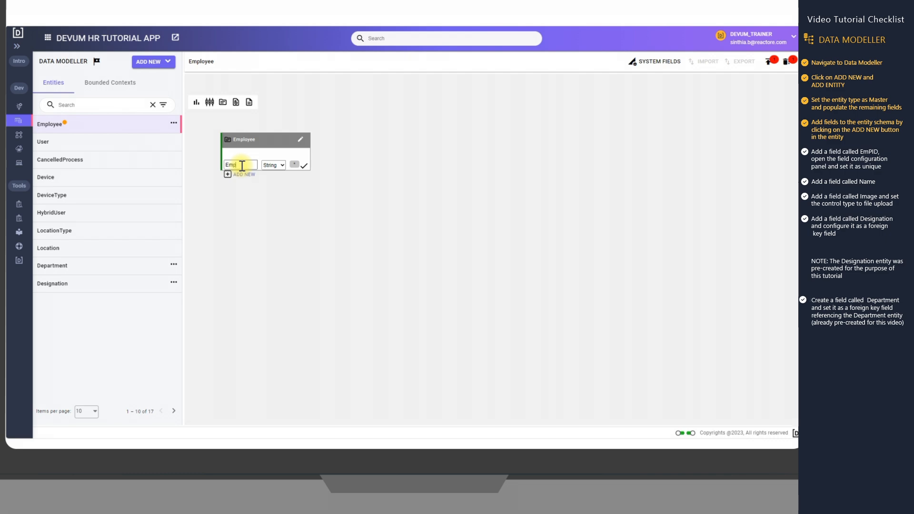
text(Id)
click(304, 167)
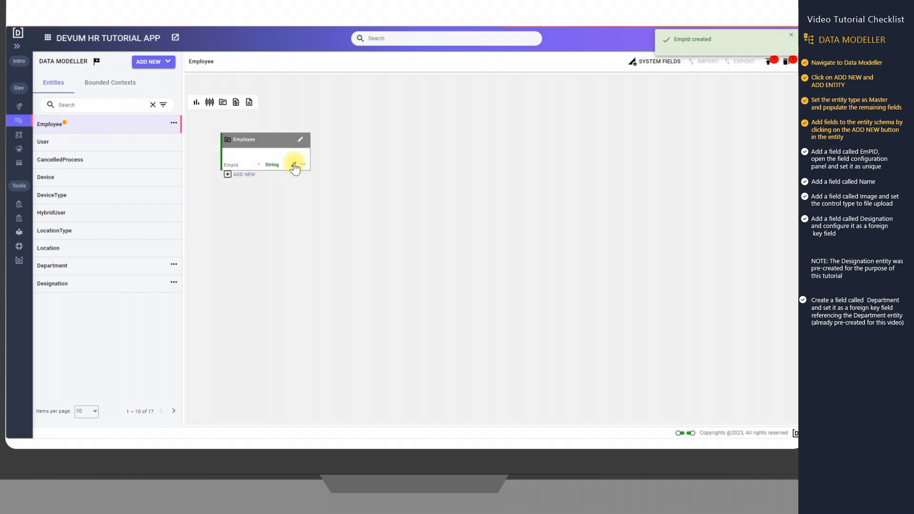
Configure the EmpId field as unique and save its field configuration
click(294, 165)
scroll(660, 261, down, 1)
click(646, 276)
click(778, 412)
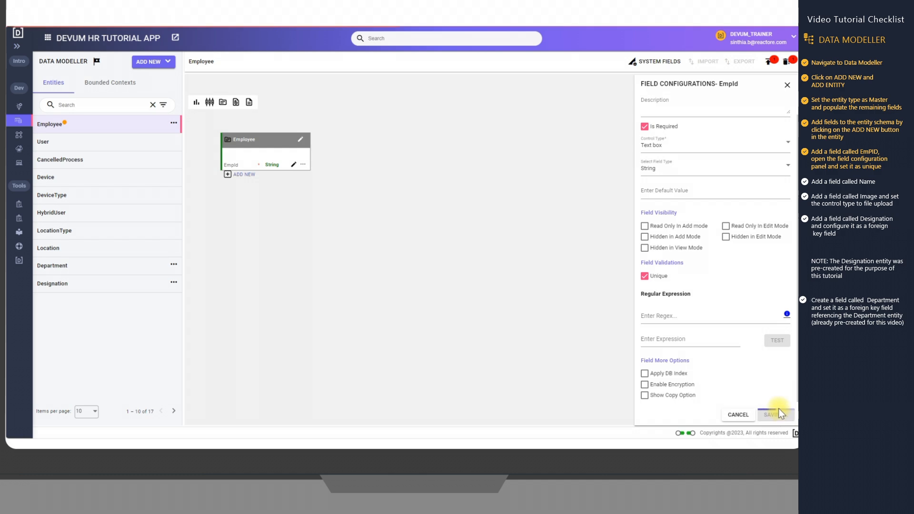
click(787, 86)
Add two String fields named Name and Image to the Employee entity
click(241, 166)
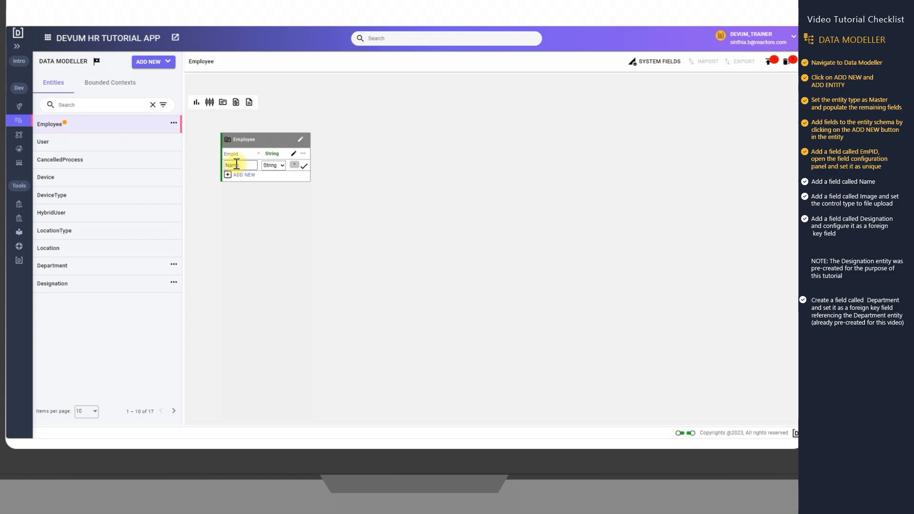
click(304, 166)
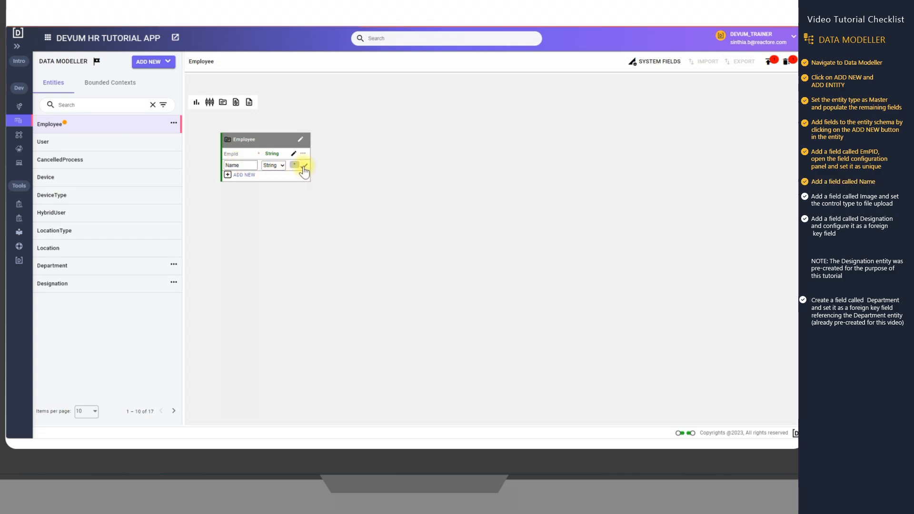
click(238, 174)
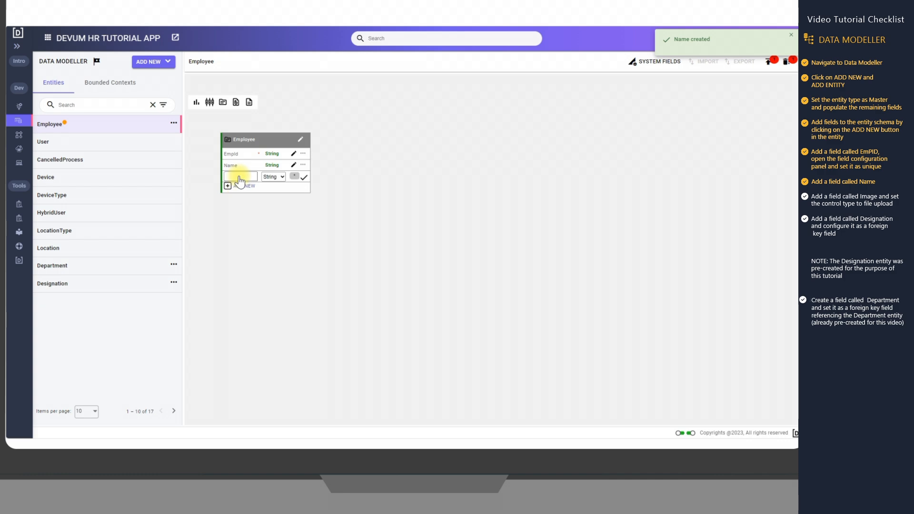
text(Image)
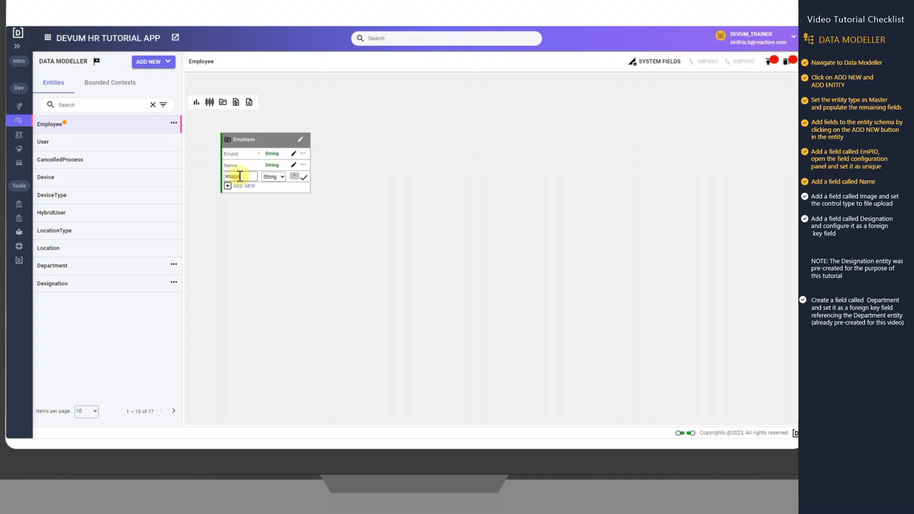
click(303, 179)
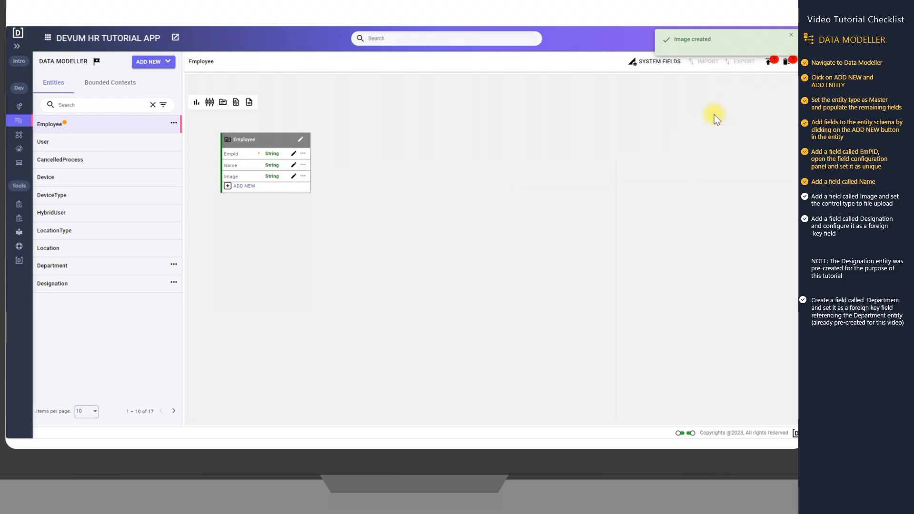
Open the Image field configuration and set its control type to File Upload
click(293, 176)
click(673, 172)
scroll(674, 210, up, 3)
scroll(677, 210, up, 2)
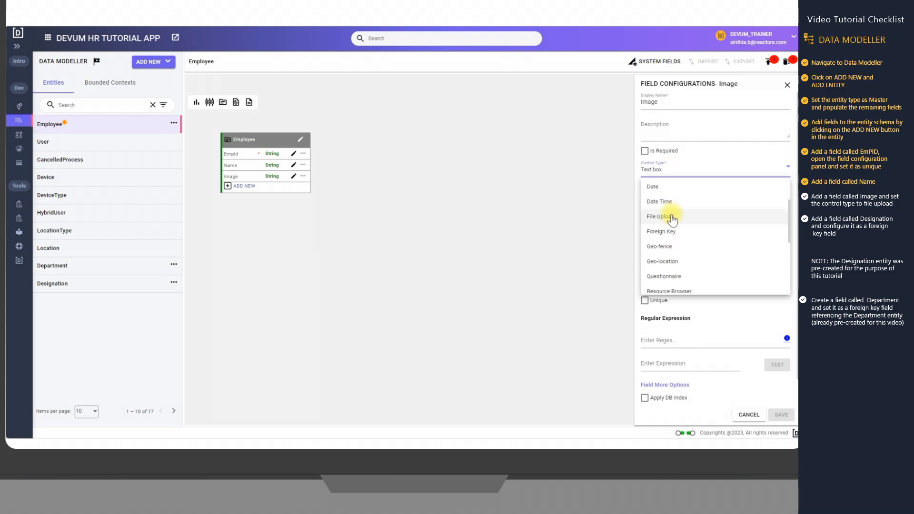
click(673, 213)
Set the maximum file size to 5 MB and allow Image-jpg, Image-jpeg, Image-png and Image-gif file types
click(673, 234)
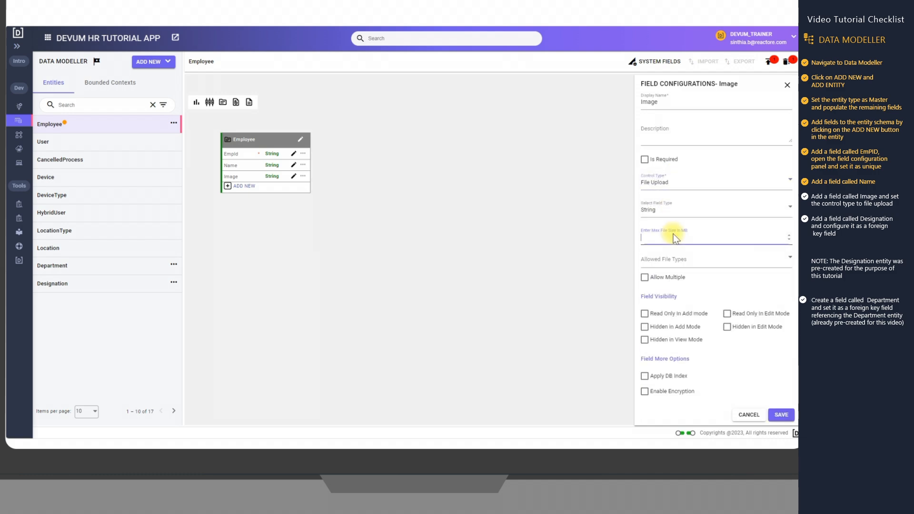
click(677, 260)
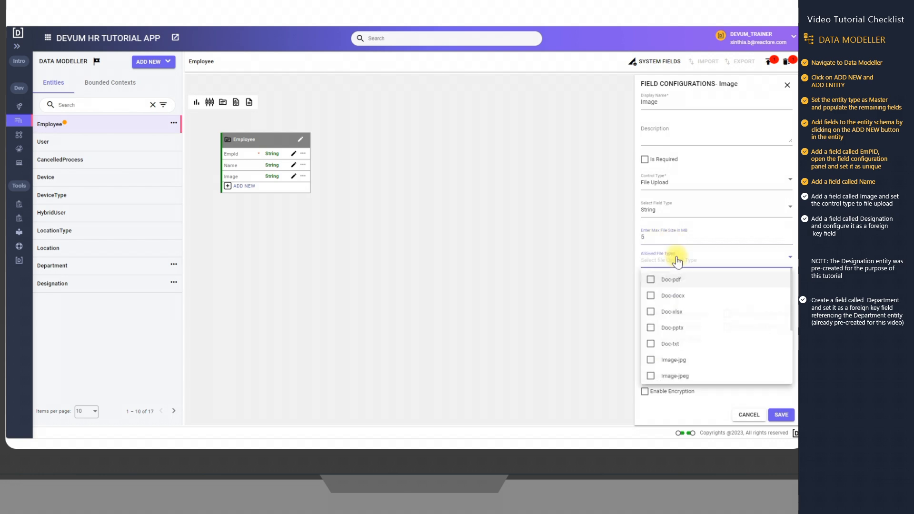
scroll(657, 324, down, 2)
click(650, 327)
click(650, 343)
click(651, 358)
click(651, 375)
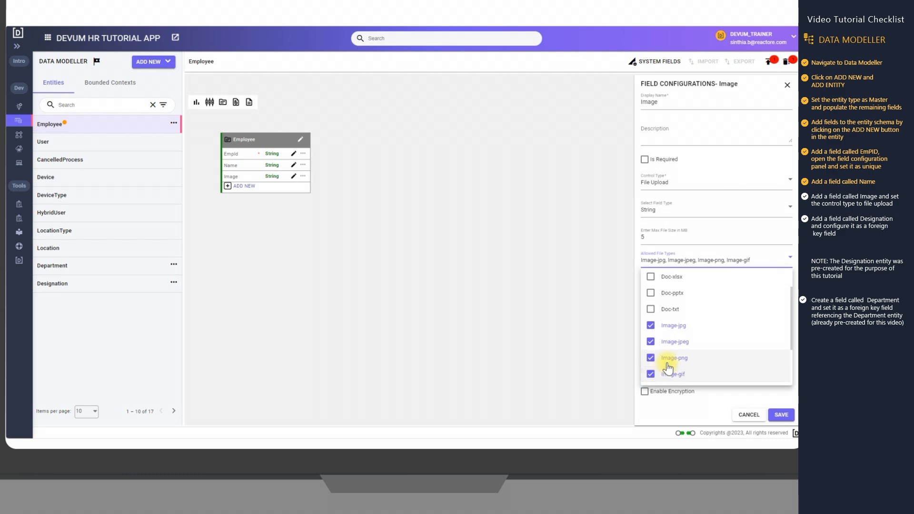
Enable Allow Multiple and save the Image field configuration
scroll(667, 355, down, 1)
click(609, 367)
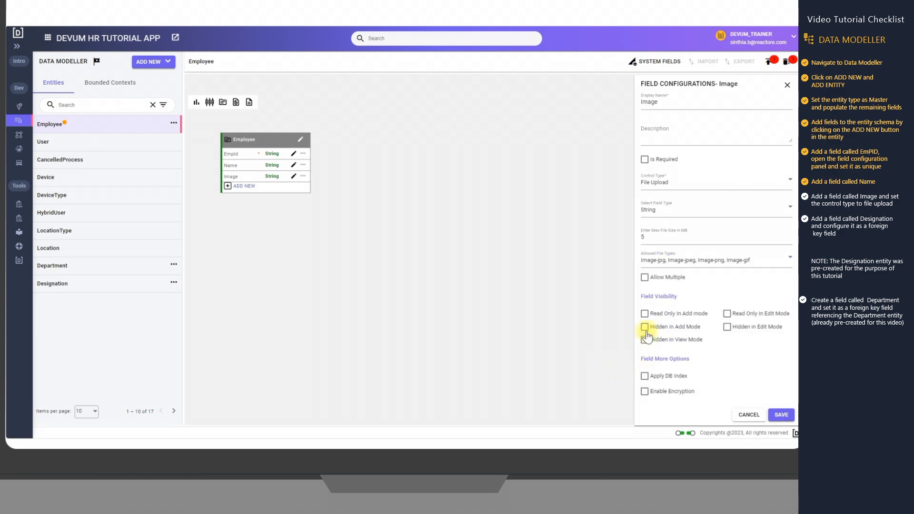
click(645, 277)
click(779, 417)
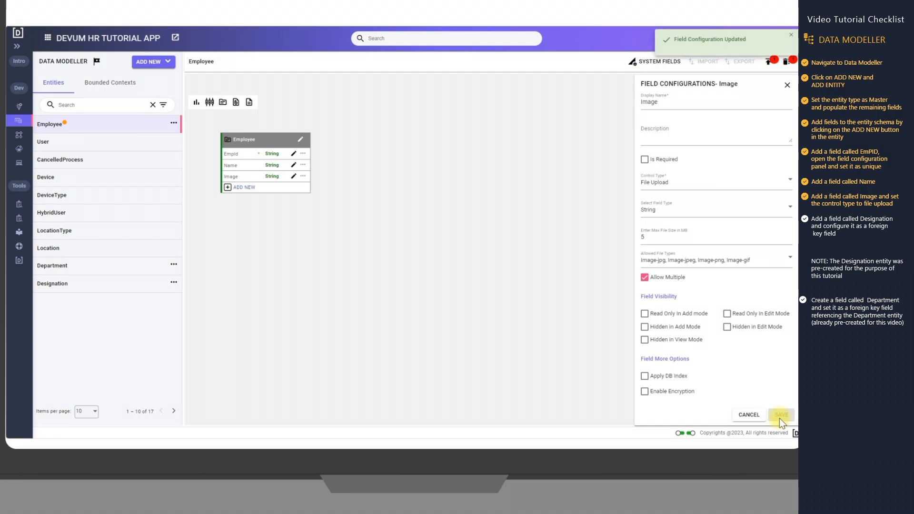
click(786, 85)
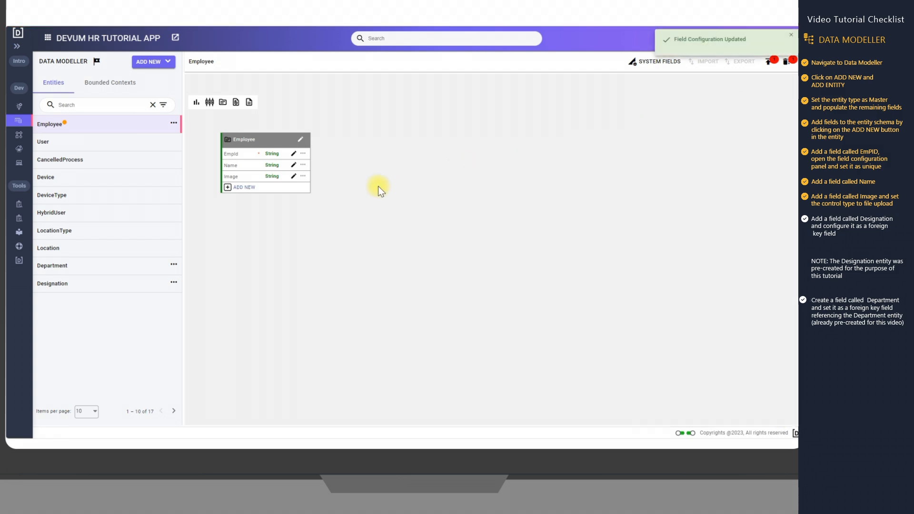
Add a field called Designation and set its control type to Foreign Key
click(236, 187)
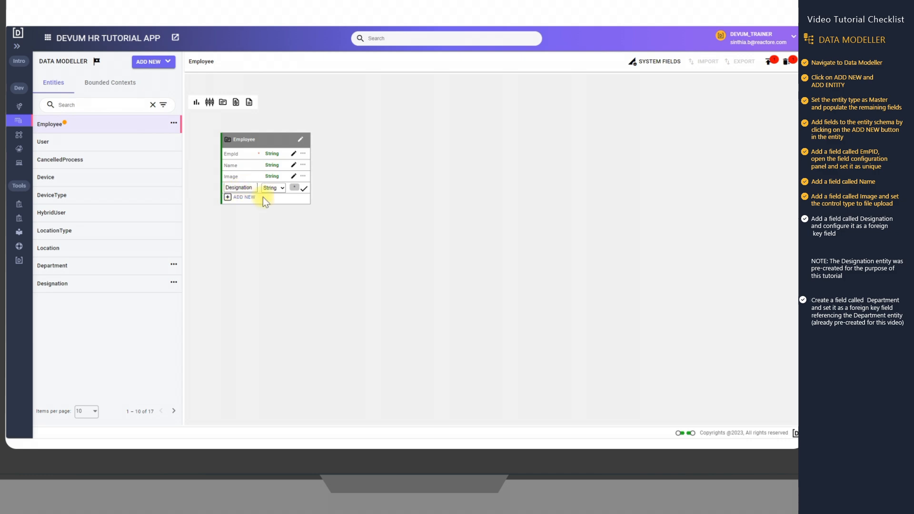
click(303, 190)
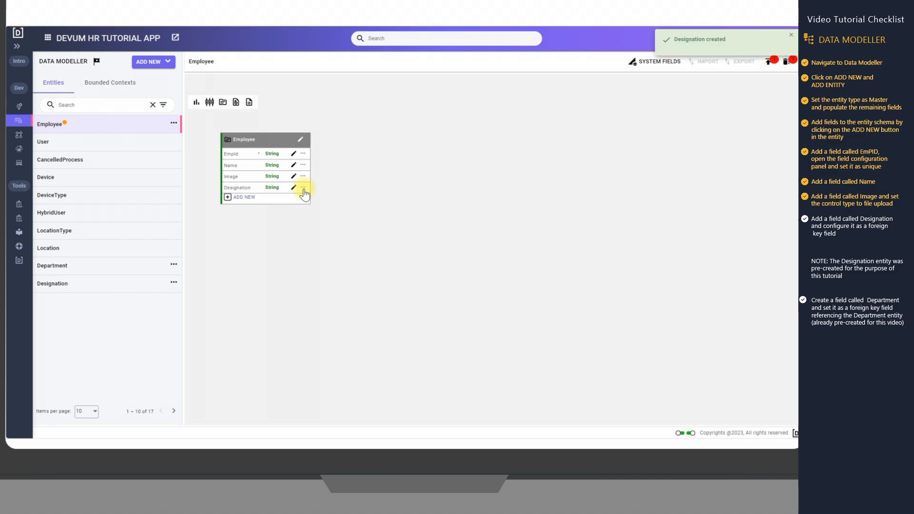
click(294, 188)
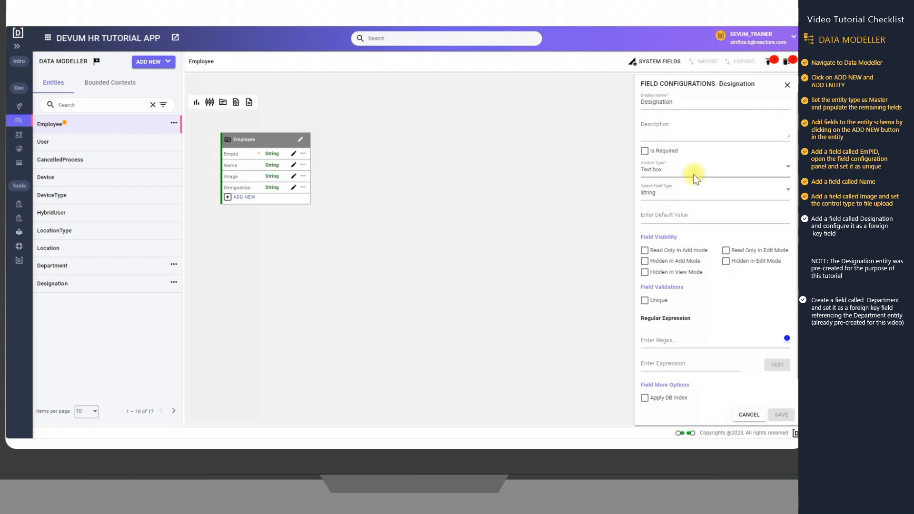
click(694, 174)
scroll(697, 215, up, 5)
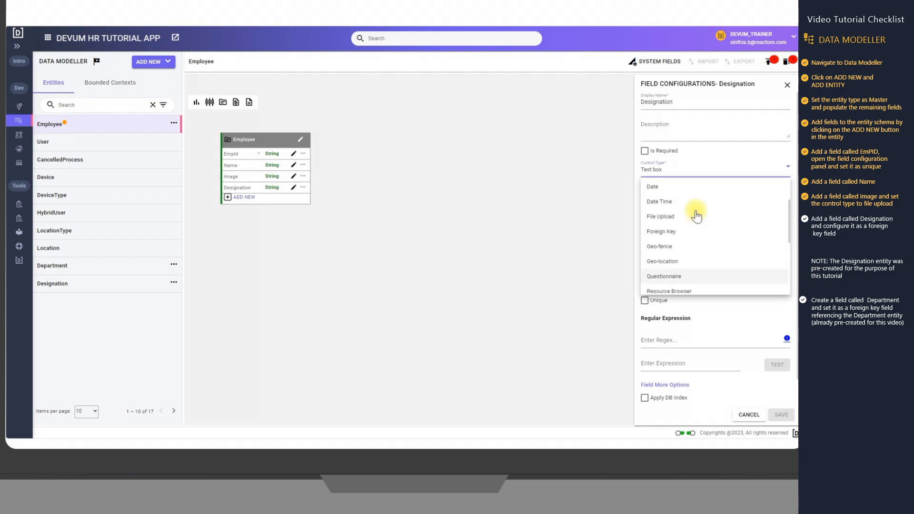
click(671, 233)
Set the Designation field's sub-control type to Drop list and its referenced entity to Designation
click(673, 197)
click(674, 230)
click(683, 244)
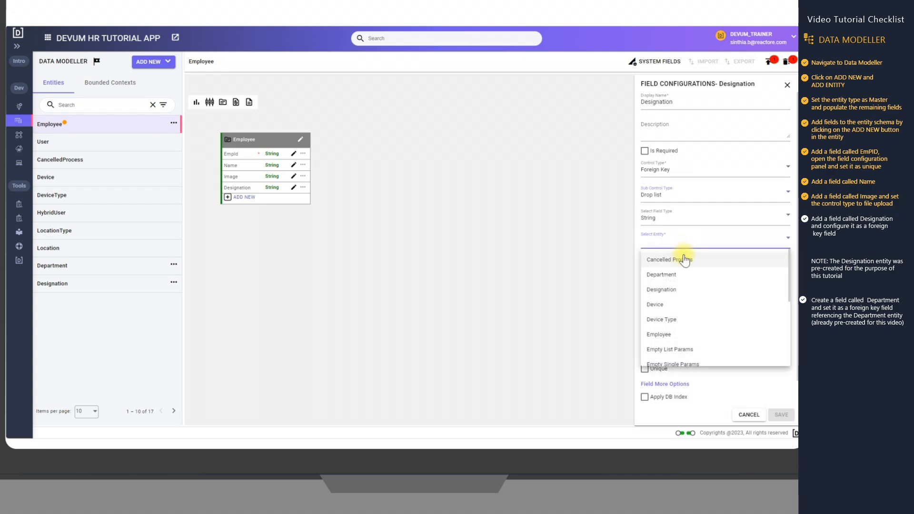
click(684, 291)
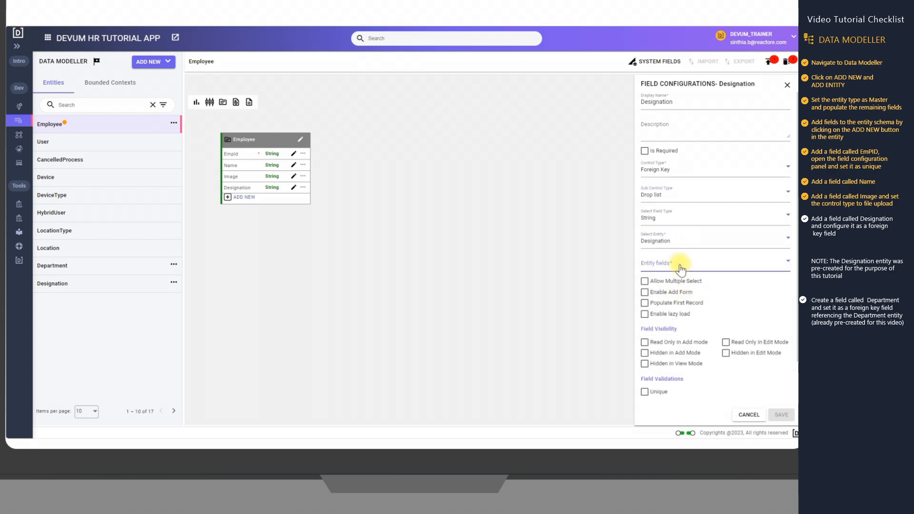
Choose Name as the entity field and save the Designation field configuration
click(680, 263)
click(671, 284)
click(742, 324)
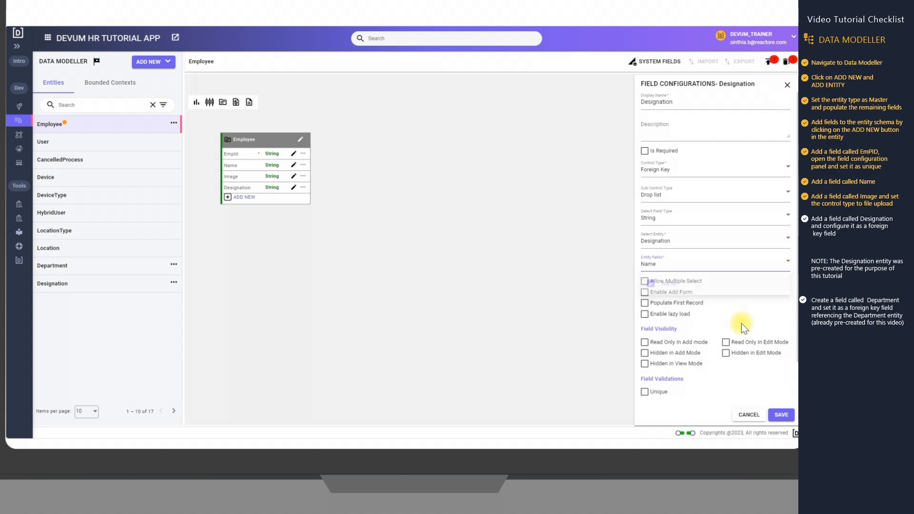
scroll(751, 365, down, 1)
click(782, 414)
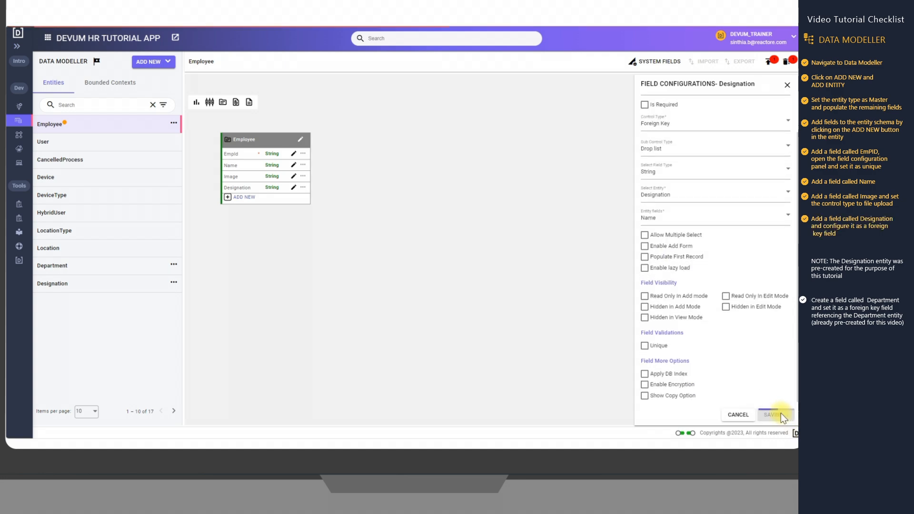
click(788, 85)
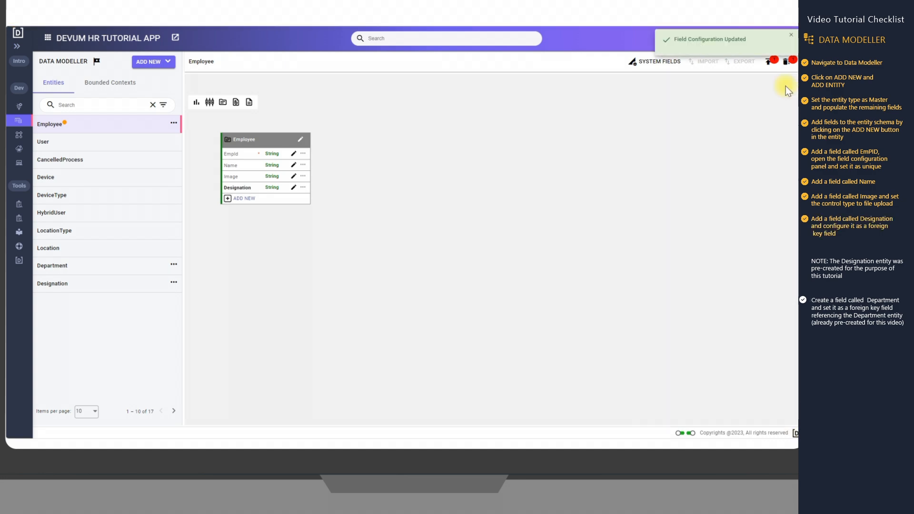
Add a field called Department and set its control type to Foreign Key
click(251, 201)
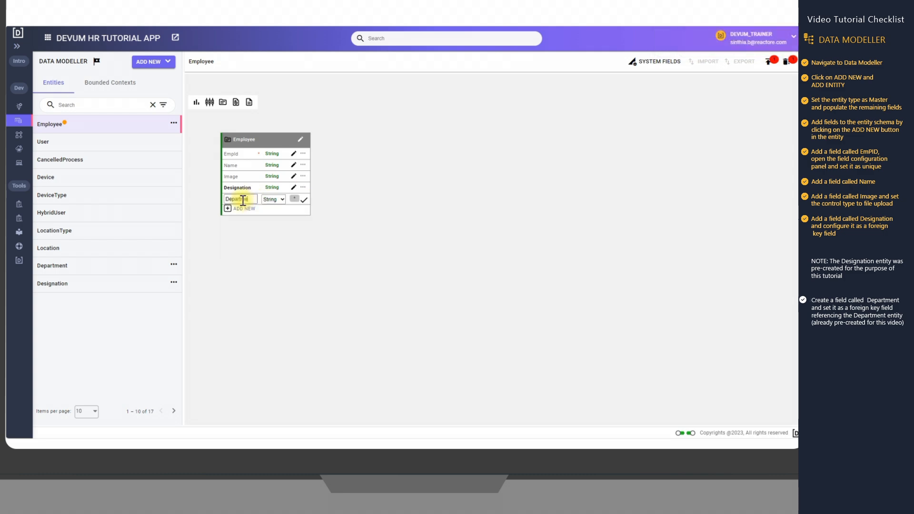
click(305, 200)
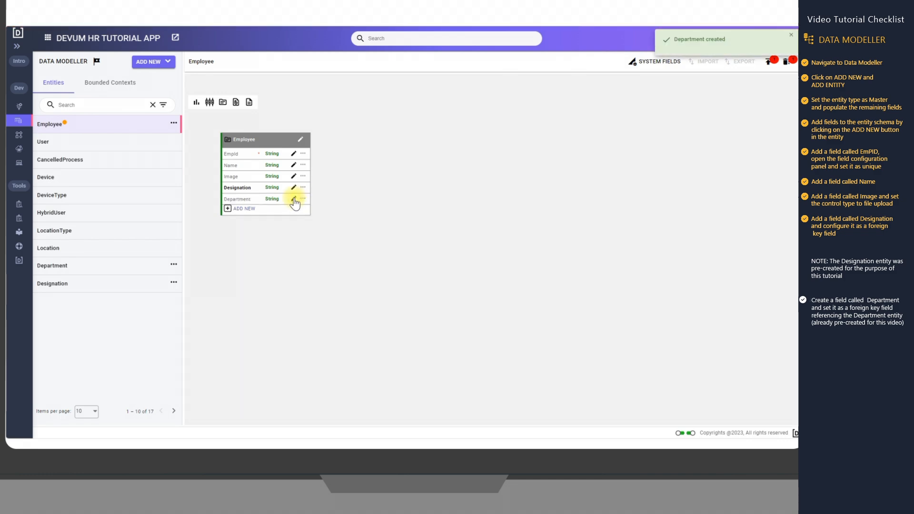
click(294, 199)
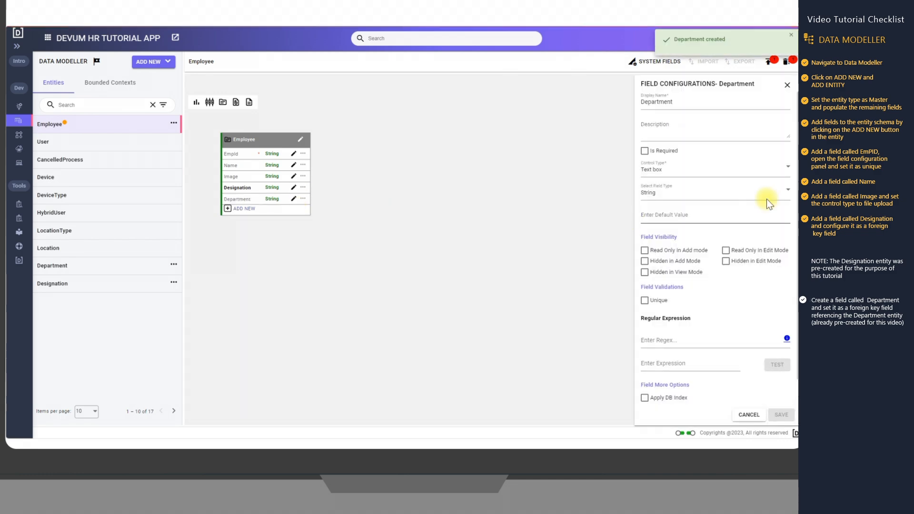
click(757, 170)
scroll(730, 210, up, 4)
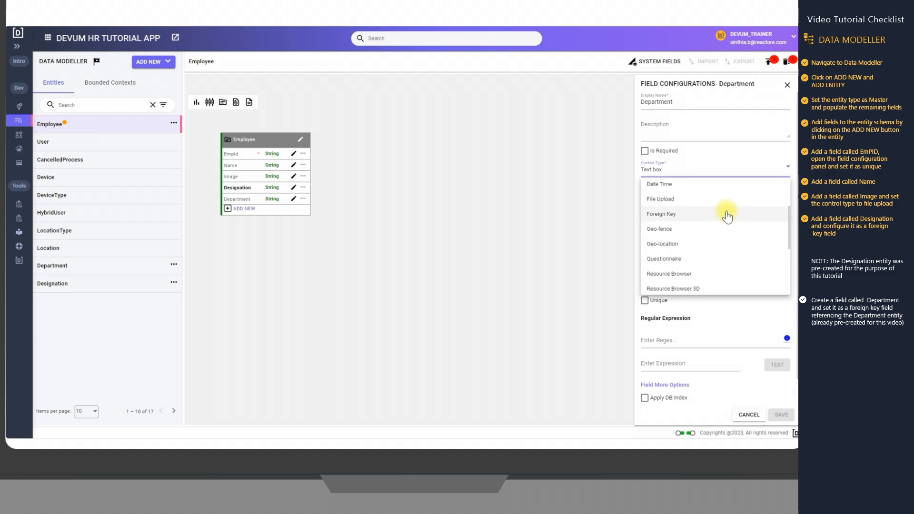
scroll(727, 215, up, 1)
click(699, 232)
Set the Department field's sub-control type to Drop list and its referenced entity to Department
click(713, 203)
click(696, 241)
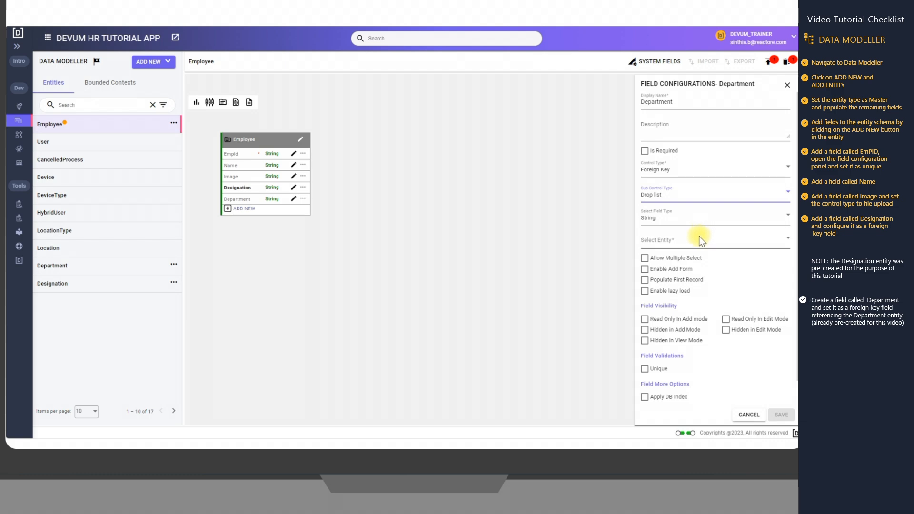
click(701, 240)
scroll(693, 291, down, 1)
scroll(693, 291, up, 1)
click(690, 277)
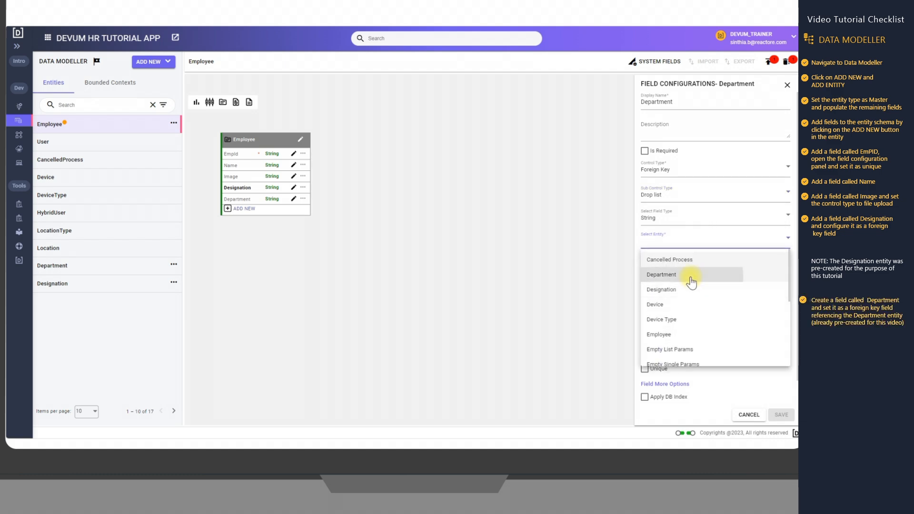
Choose Name as the entity field and save the Department field configuration
click(693, 264)
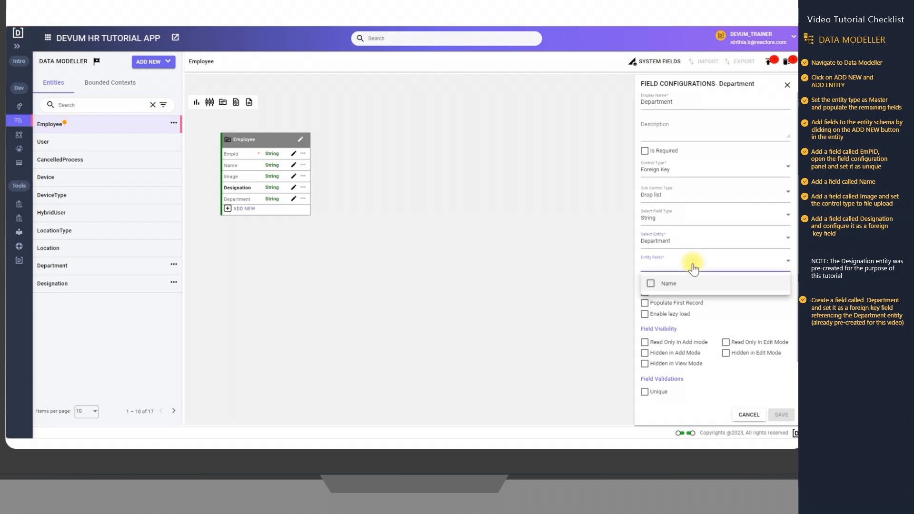
click(669, 284)
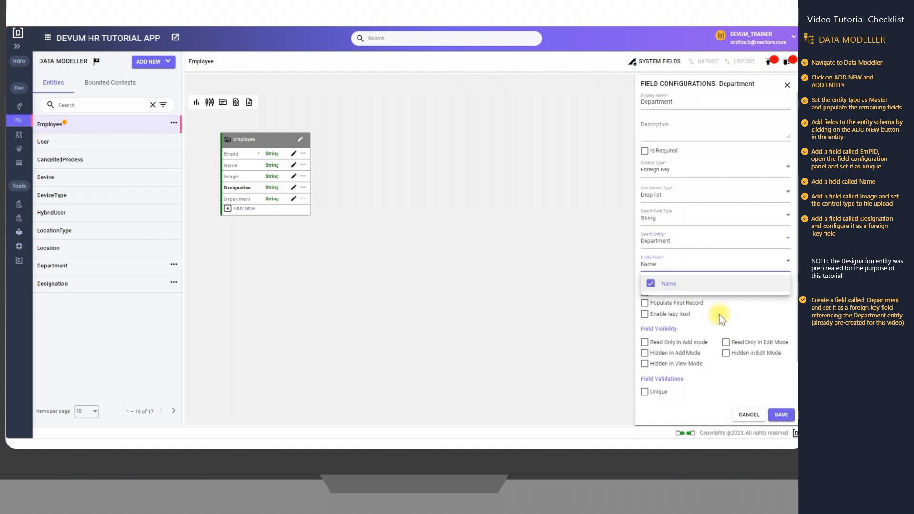
click(780, 416)
click(779, 415)
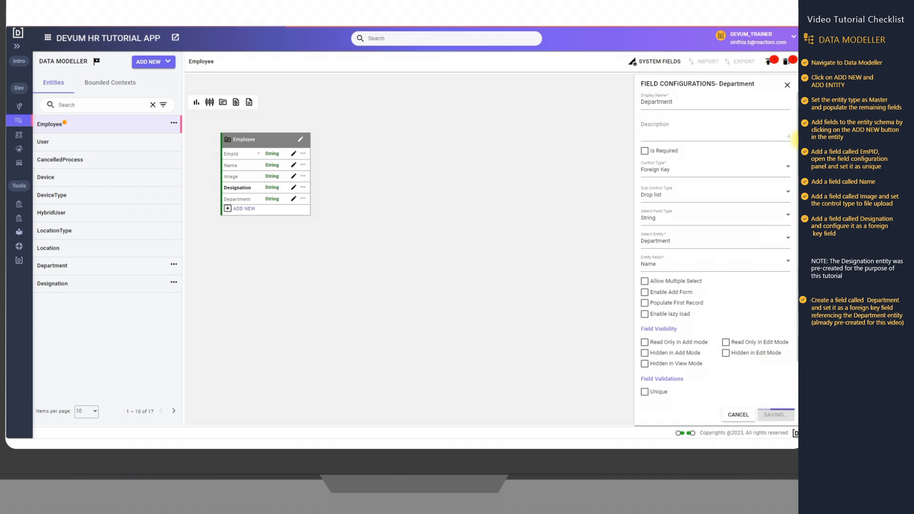
Add a field called ReportingTo to the Employee entity and open its field configuration
click(250, 211)
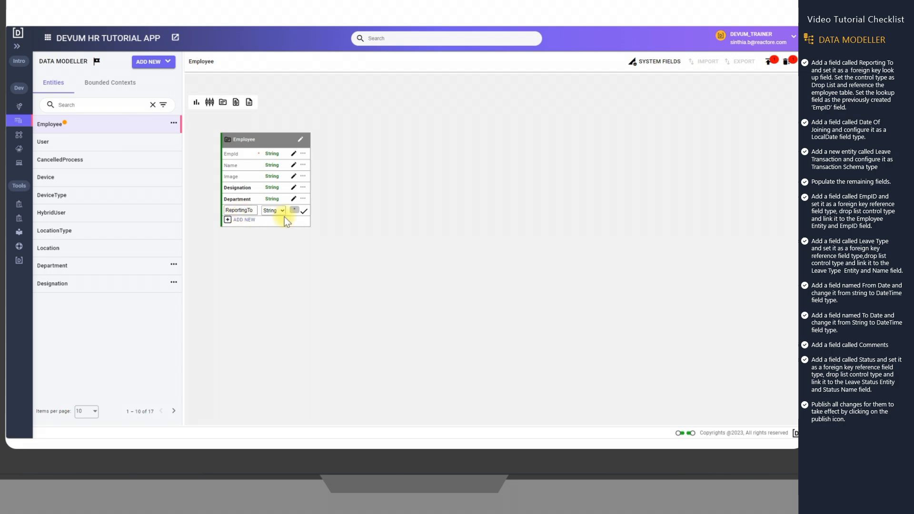
click(304, 211)
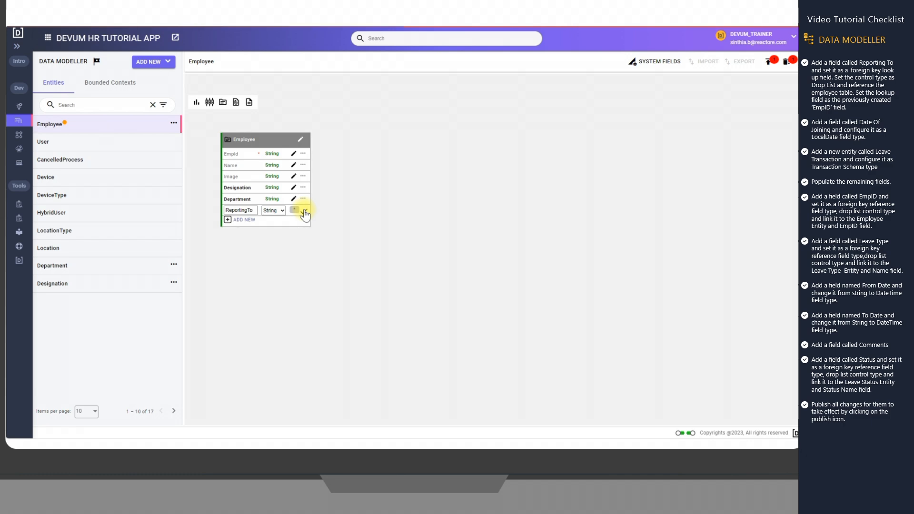
click(294, 211)
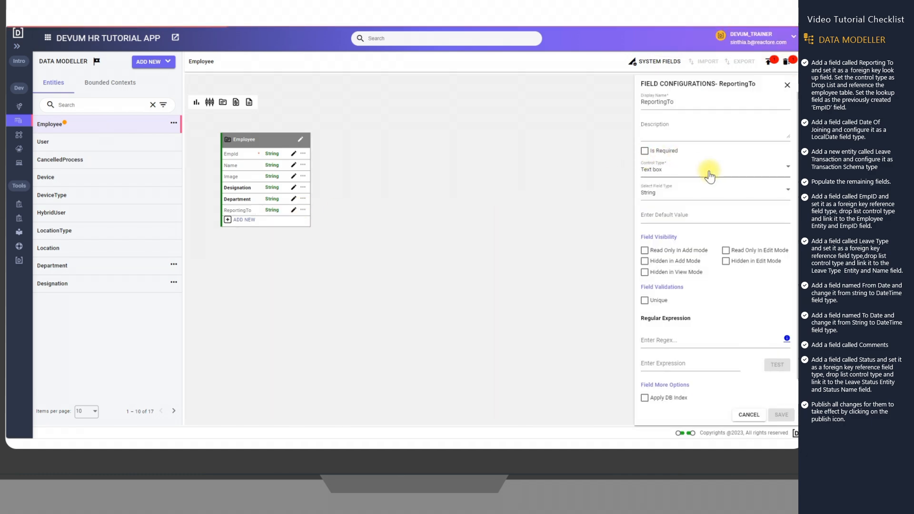
Set the ReportingTo field's control type to Foreign Key and its sub-control type to Drop list
click(708, 172)
scroll(703, 244, up, 2)
scroll(703, 244, up, 1)
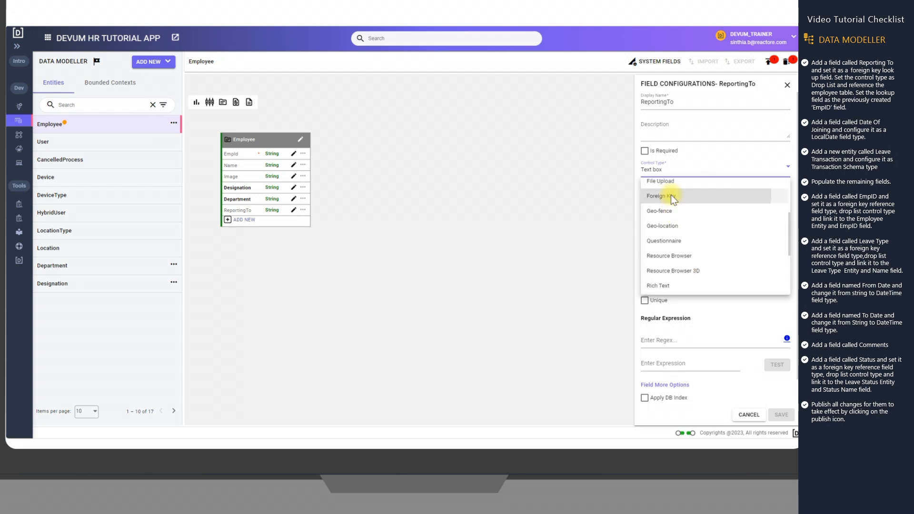
click(671, 195)
click(696, 200)
click(698, 244)
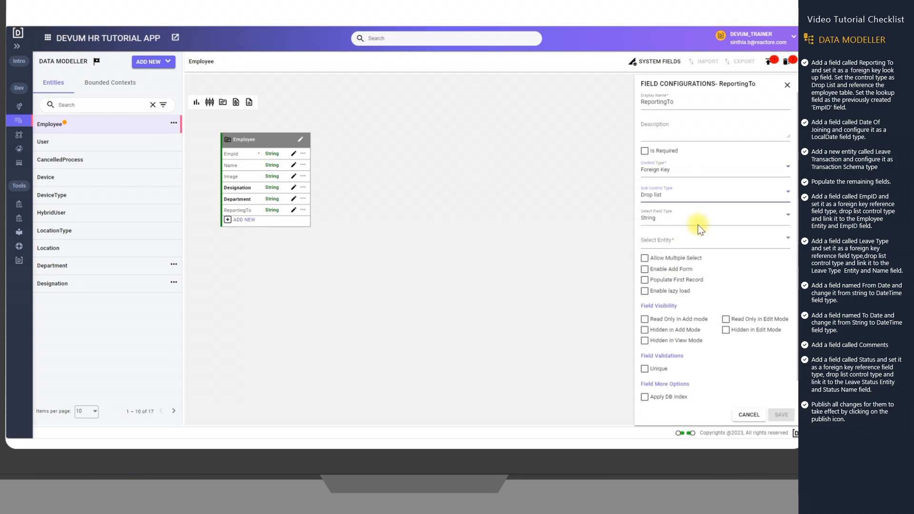
Reference the Employee entity with EmpId as the entity field, save the ReportingTo configuration and close it
click(699, 241)
scroll(686, 298, down, 2)
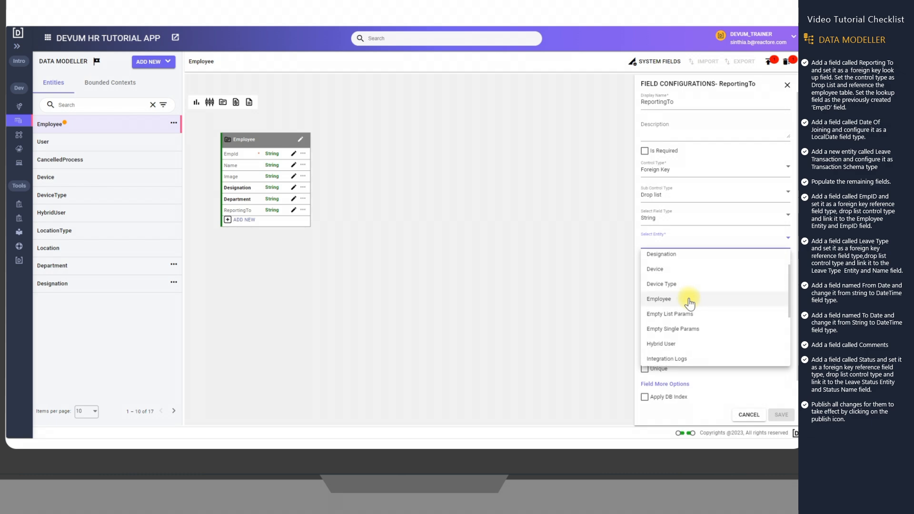
click(690, 298)
click(693, 265)
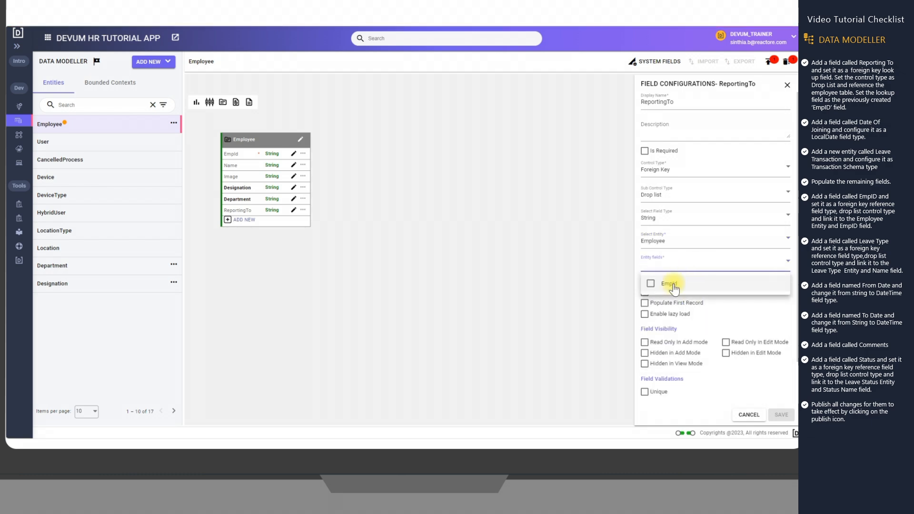
click(670, 284)
click(779, 413)
click(780, 413)
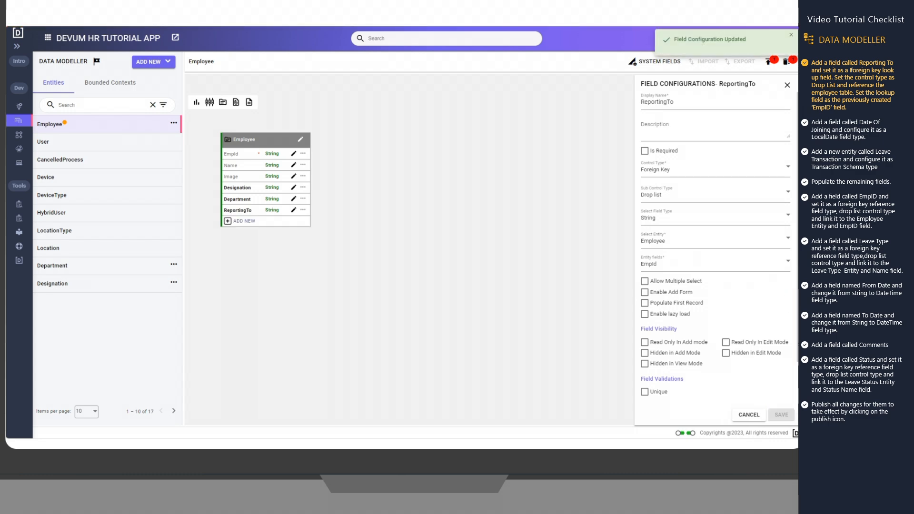
click(787, 85)
Add a field called DateofJoining to the Employee entity with the LocalDate field type
click(241, 220)
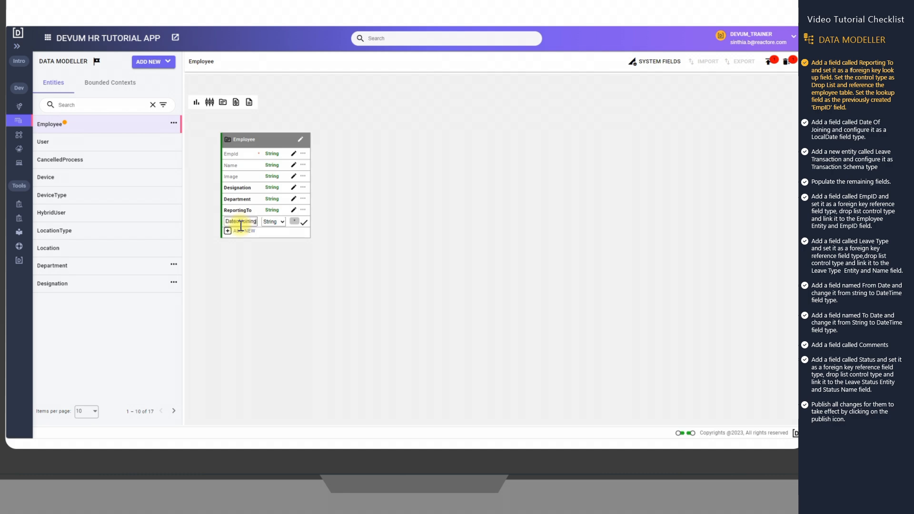
click(280, 222)
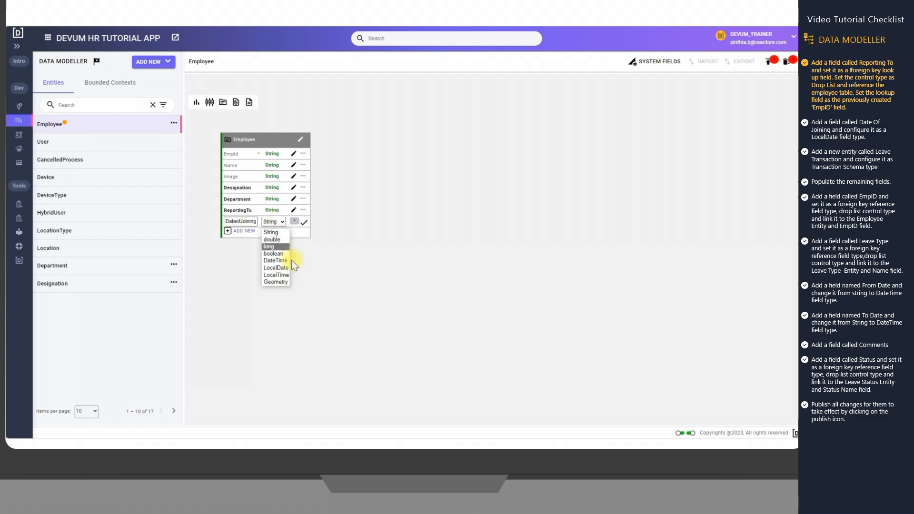
click(281, 268)
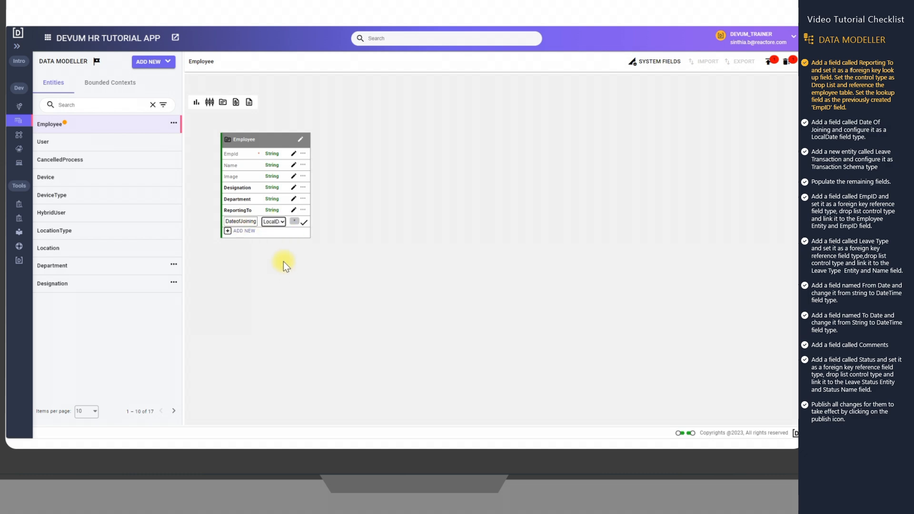
click(305, 224)
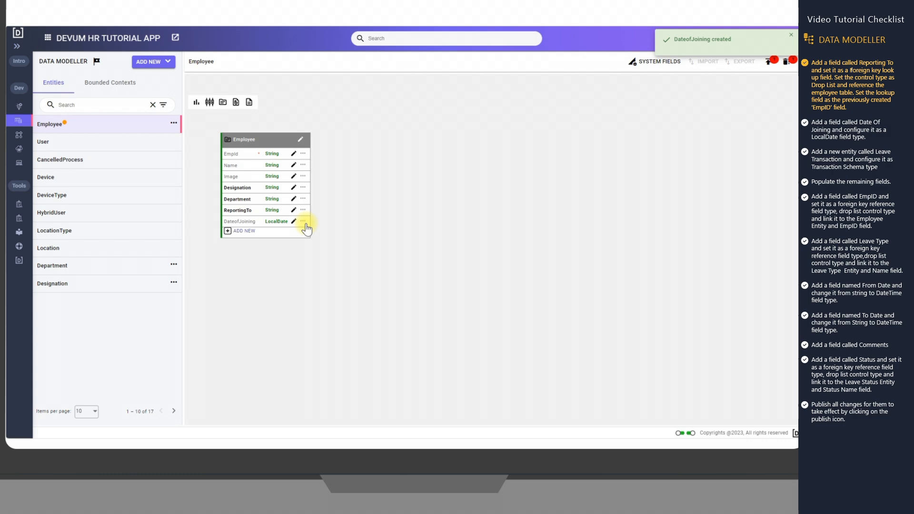
Create a new Transaction schema entity with the display name LeaveApplication
click(151, 61)
click(159, 79)
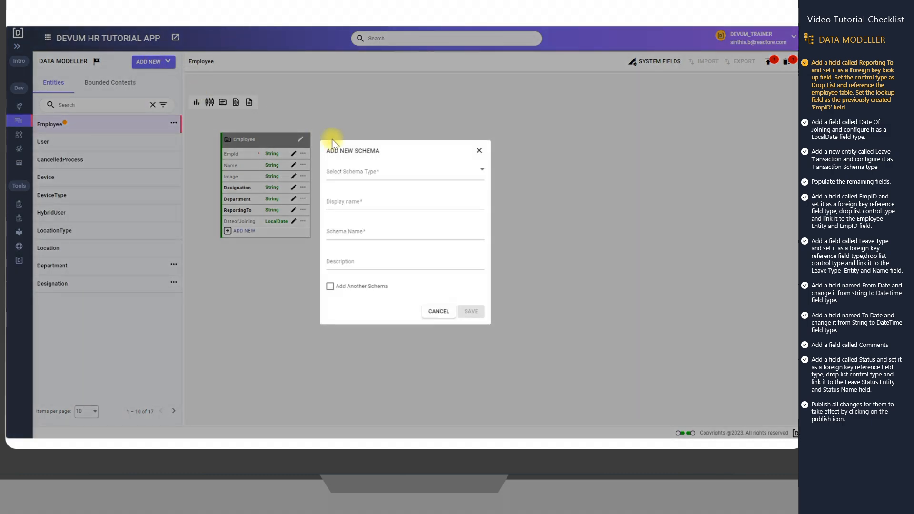
click(365, 176)
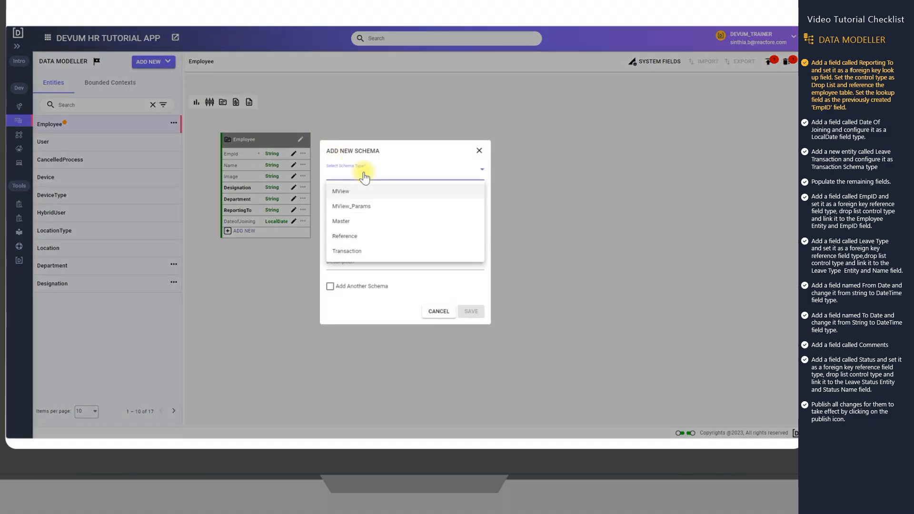
click(363, 251)
click(364, 205)
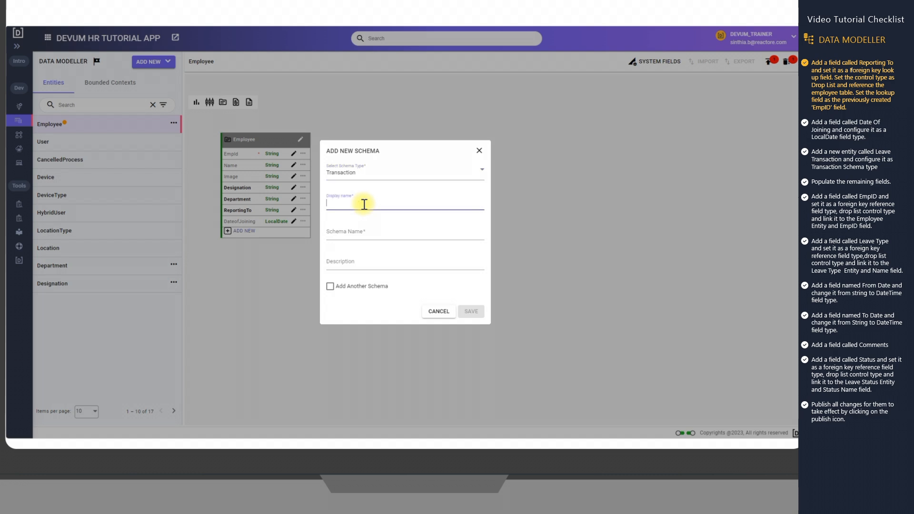
text(LeaveApplication)
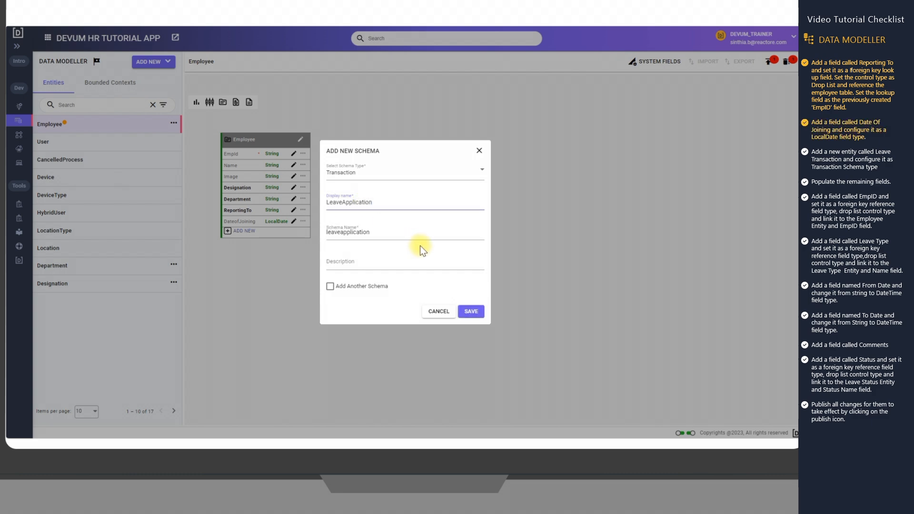
click(470, 312)
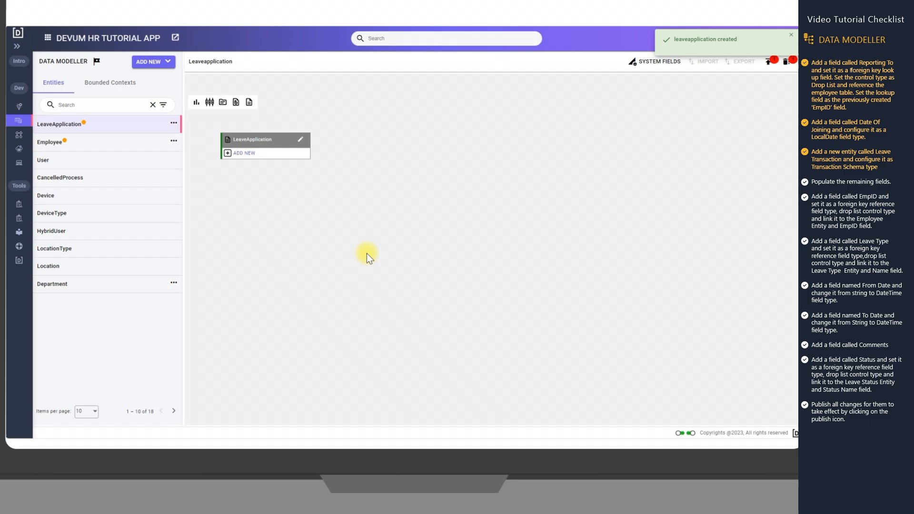
Add an EmpId field to the LeaveApplication entity and open its field configuration
click(245, 153)
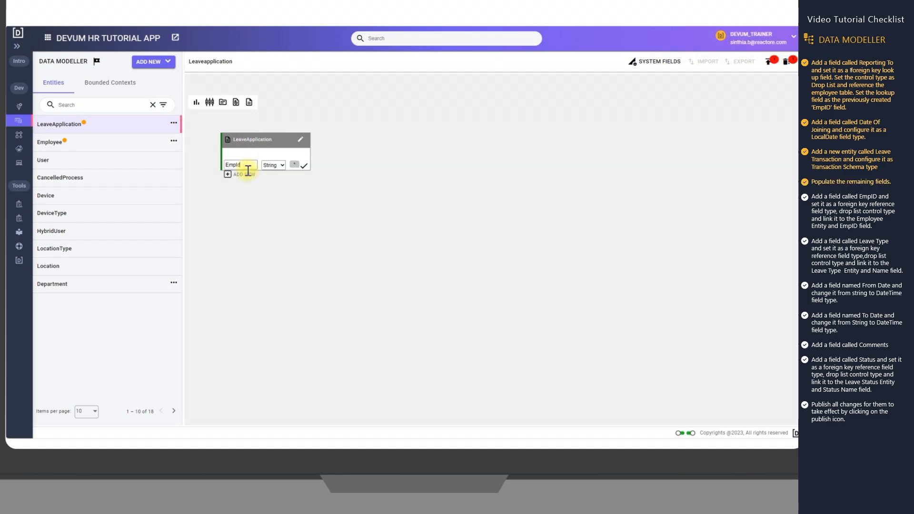
click(305, 167)
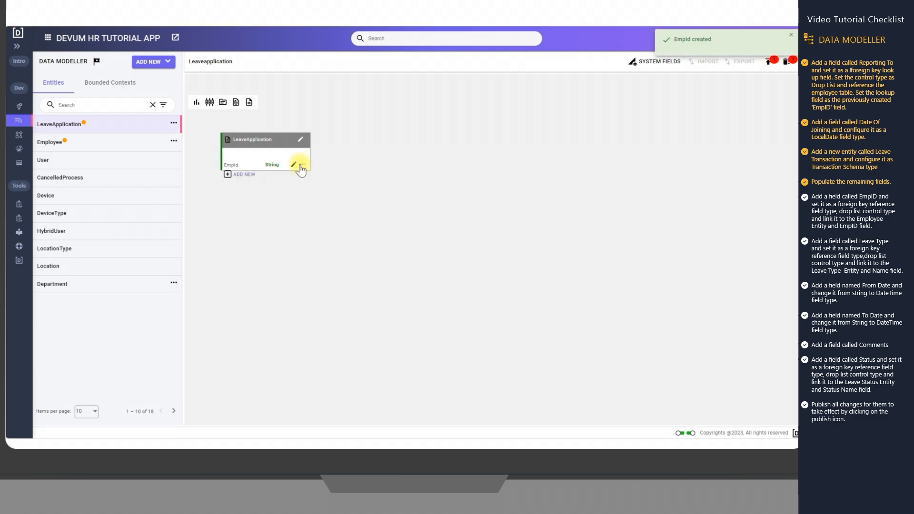
click(293, 165)
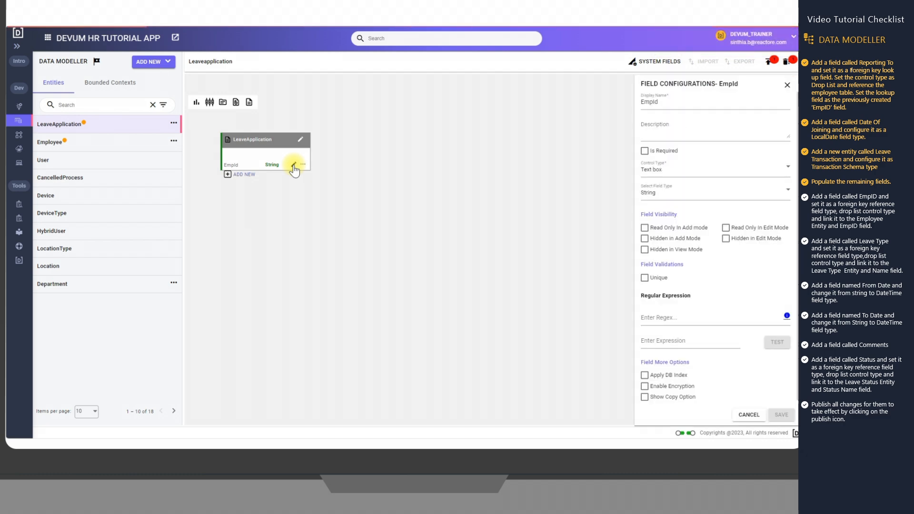
Set the EmpId field's control type to Foreign Key and its sub-control type to Drop list
click(670, 170)
scroll(694, 208, down, 3)
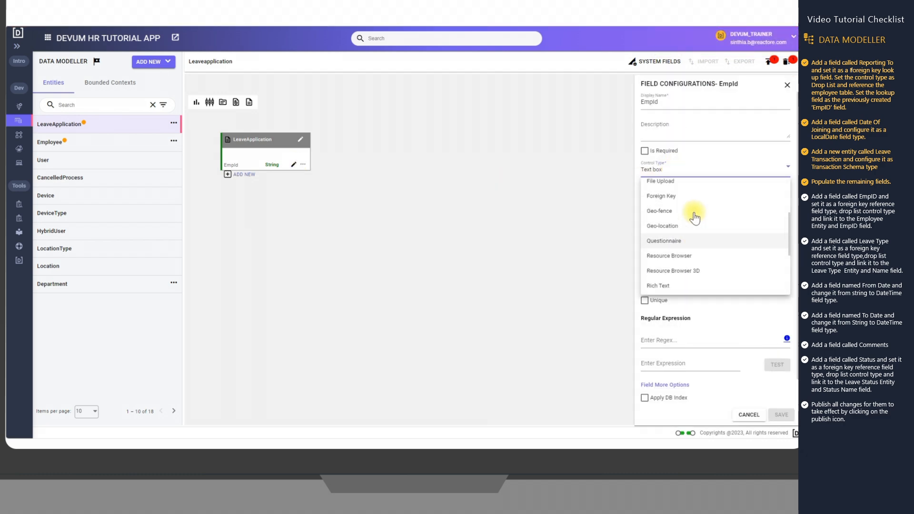
click(678, 196)
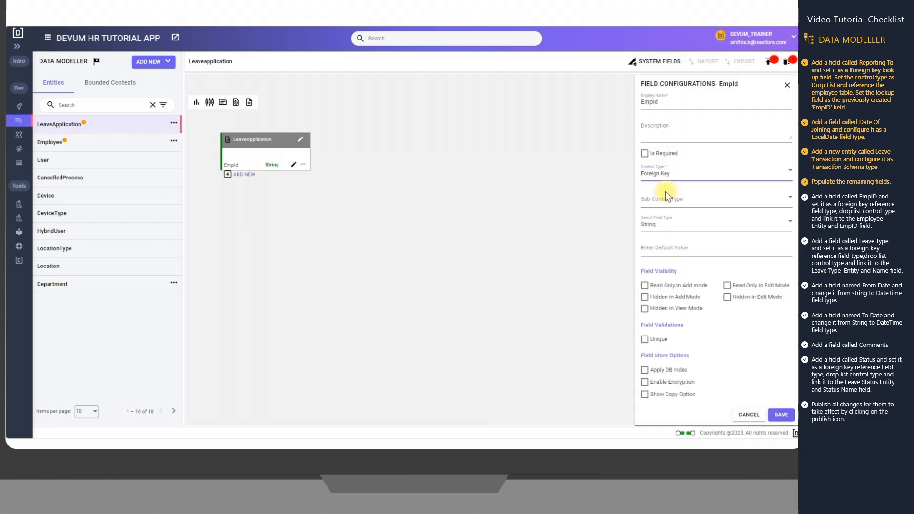
click(693, 195)
click(682, 238)
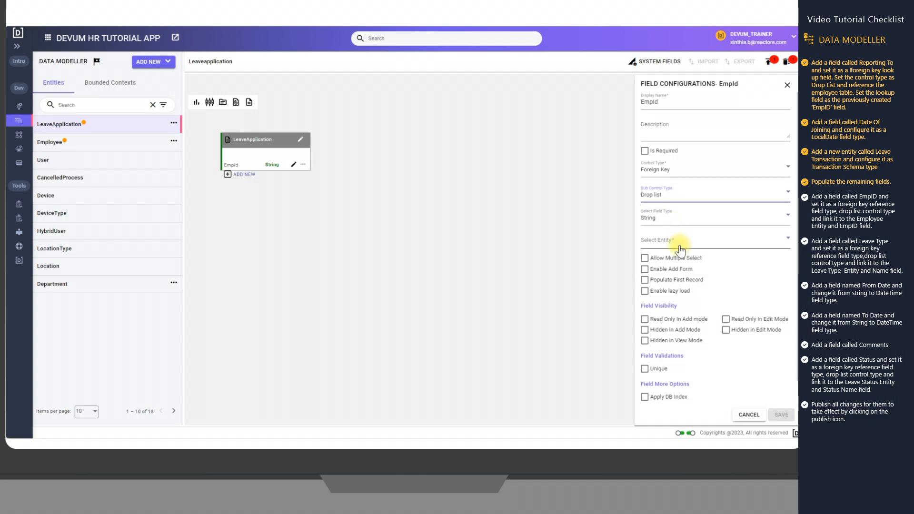
Reference the Employee entity with EmpId as the entity field, save the EmpId configuration and close it
click(680, 241)
click(673, 316)
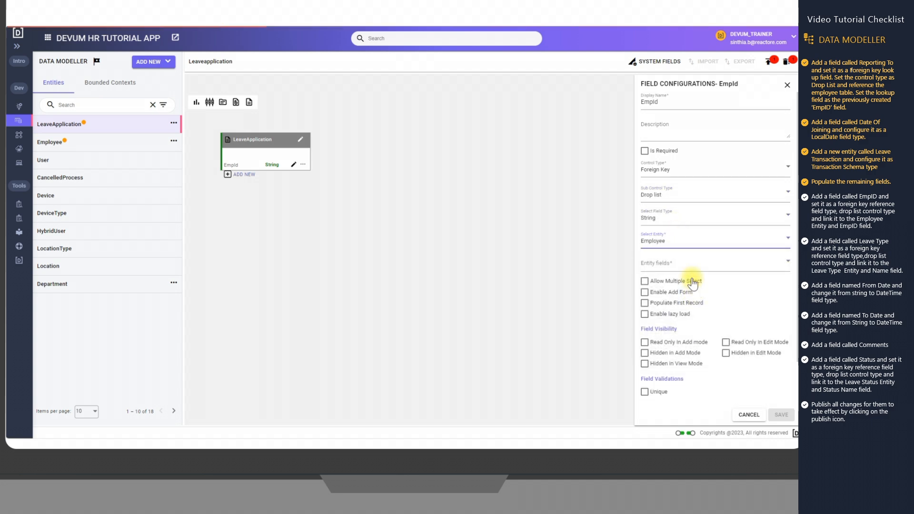
click(689, 270)
click(669, 284)
click(786, 416)
click(785, 415)
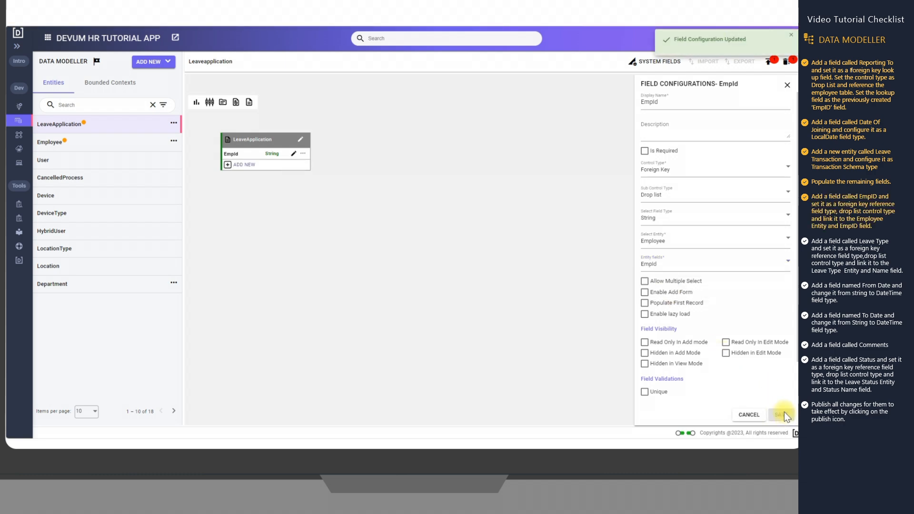
click(788, 84)
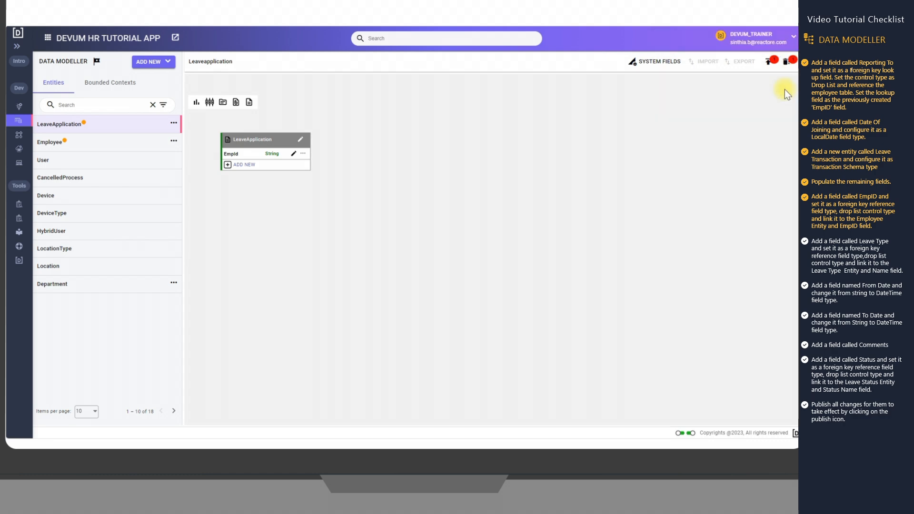
Add a field called LeaveType to the LeaveApplication entity and open its field configuration
click(237, 165)
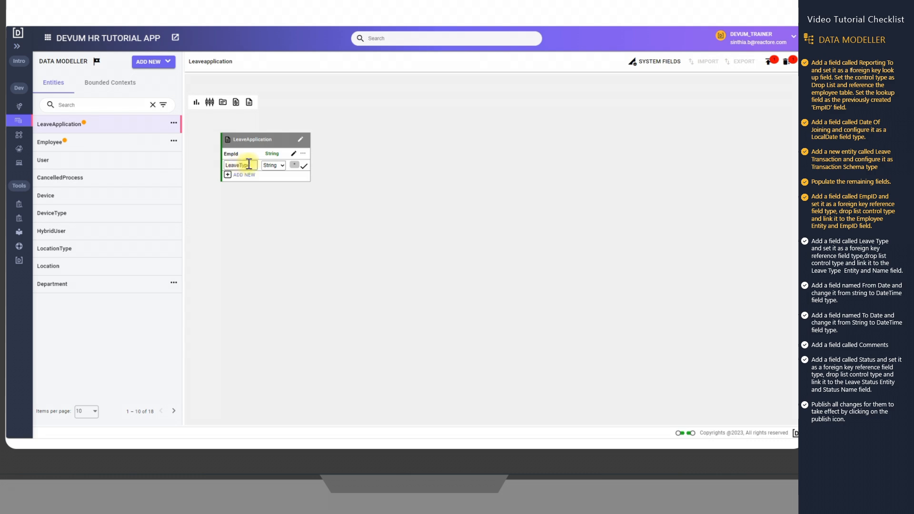
click(303, 168)
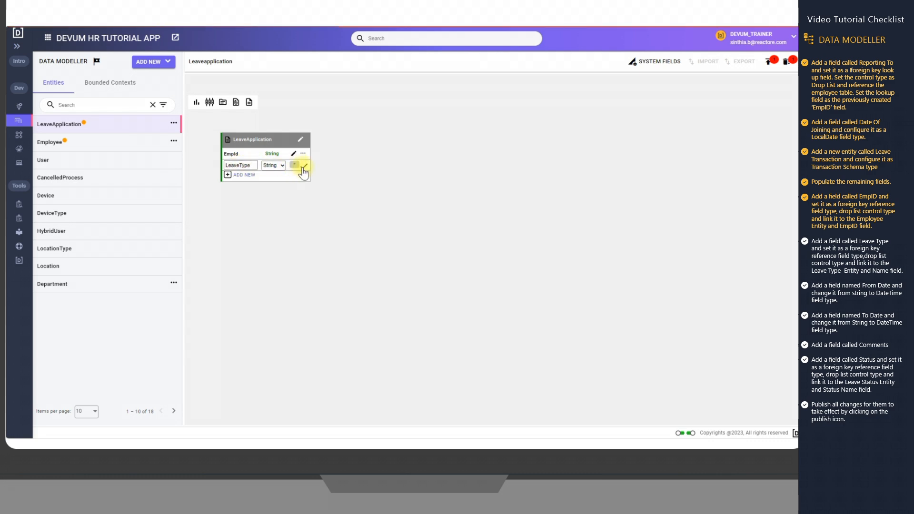
click(302, 166)
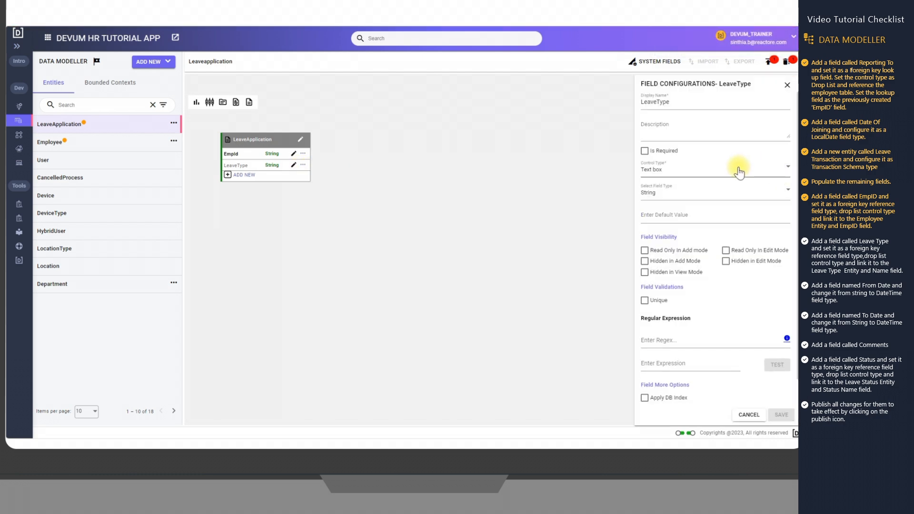
Set the LeaveType field's control type to Foreign Key and its sub-control type to Drop list
click(738, 168)
click(686, 213)
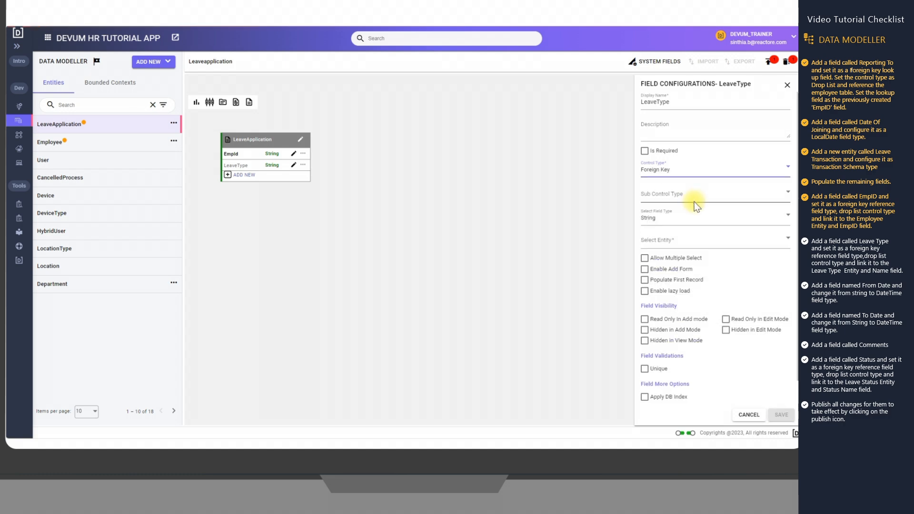
click(698, 196)
click(691, 244)
Reference the Leavetype entity with Name as the entity field and save the LeaveType configuration
click(690, 238)
scroll(693, 275, down, 1)
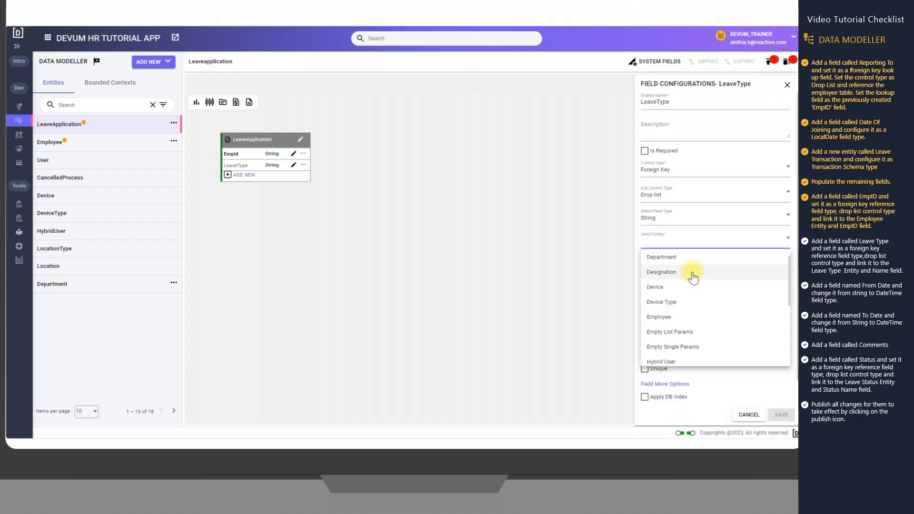
scroll(693, 277, down, 5)
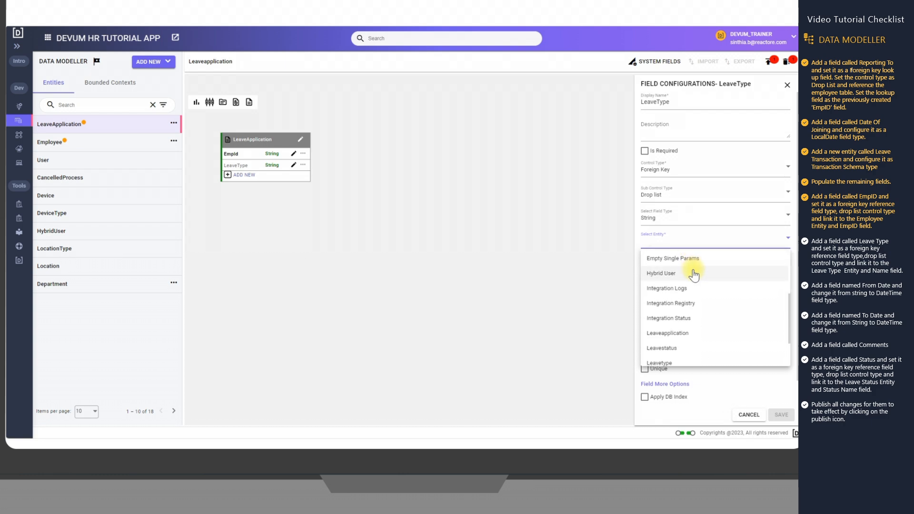
click(685, 312)
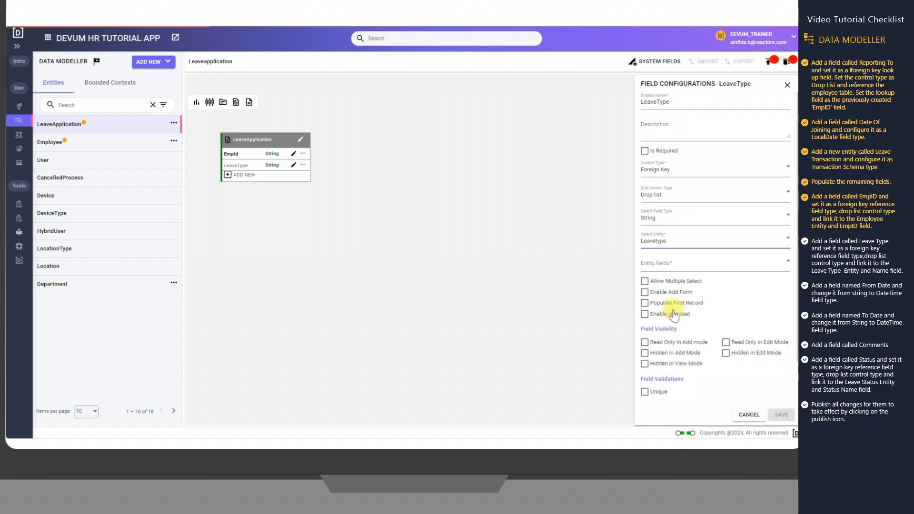
click(678, 267)
click(668, 284)
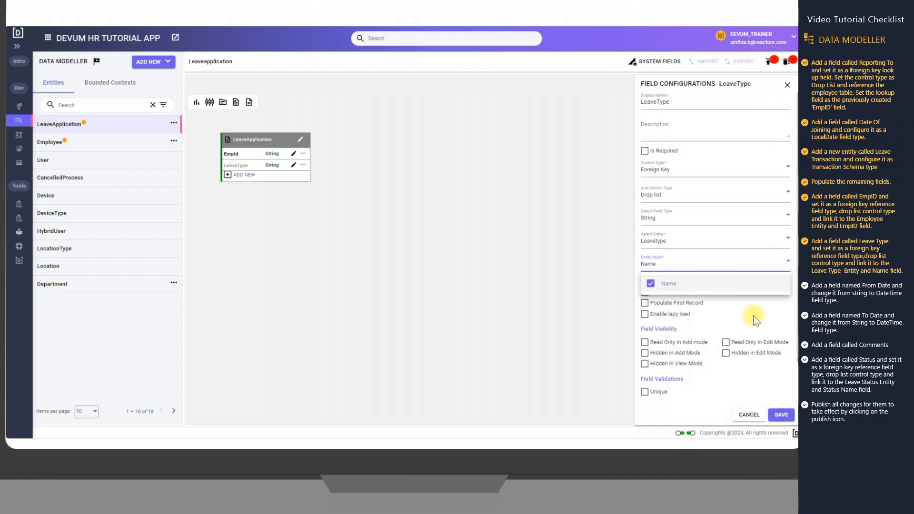
click(755, 316)
click(786, 418)
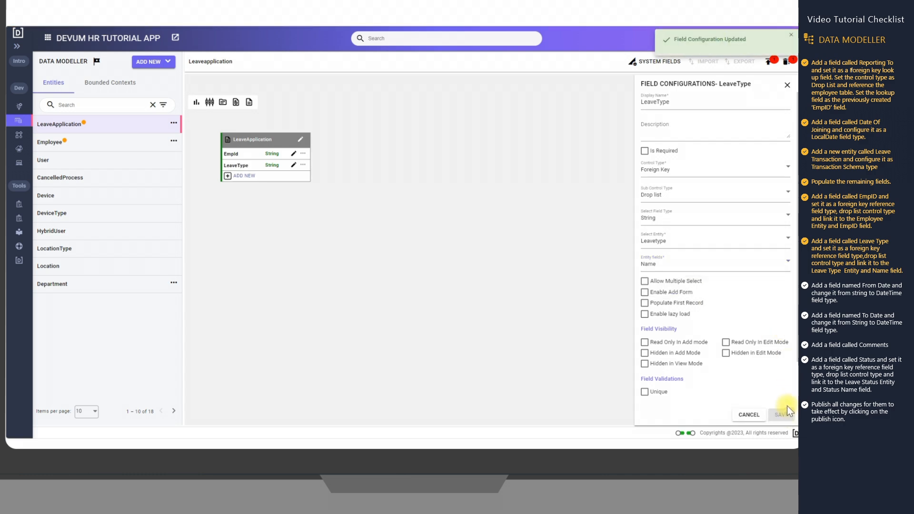
Close the LeaveType configuration and add a FromDate field of type DateTime to the LeaveApplication entity
click(787, 86)
click(243, 176)
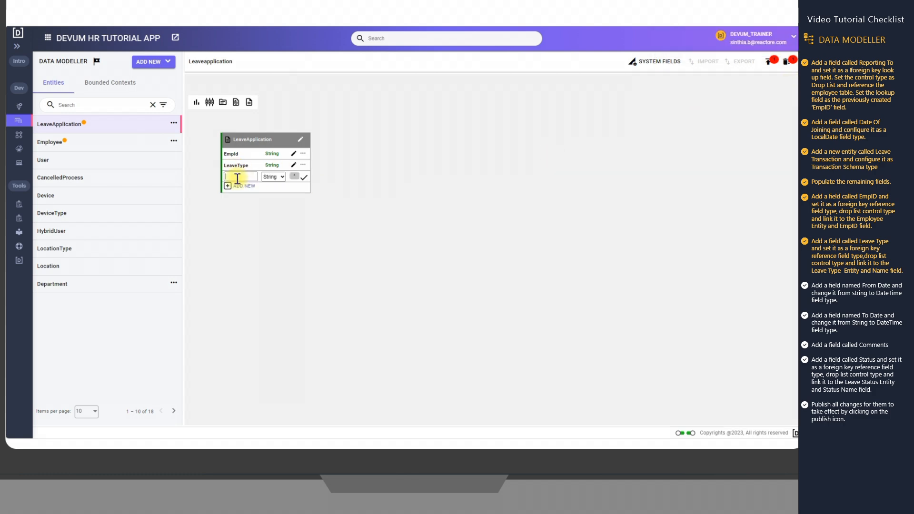
text(FromDate)
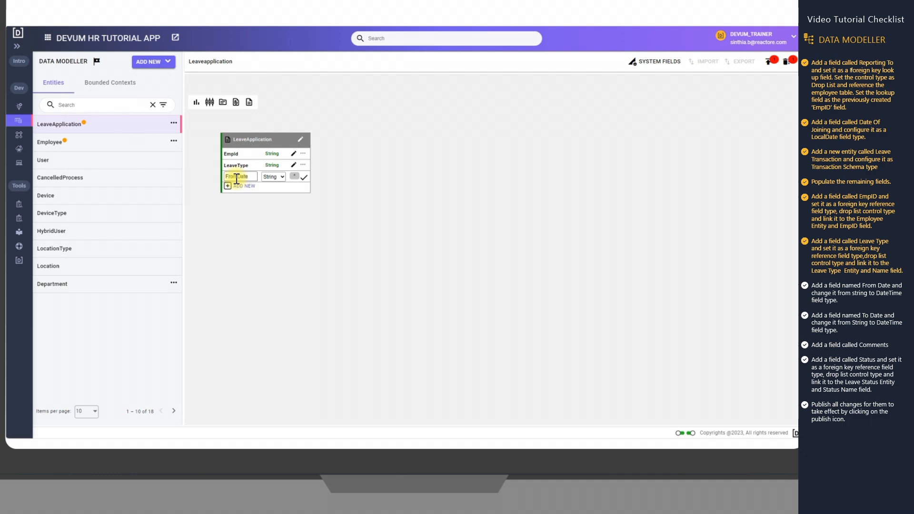
click(282, 177)
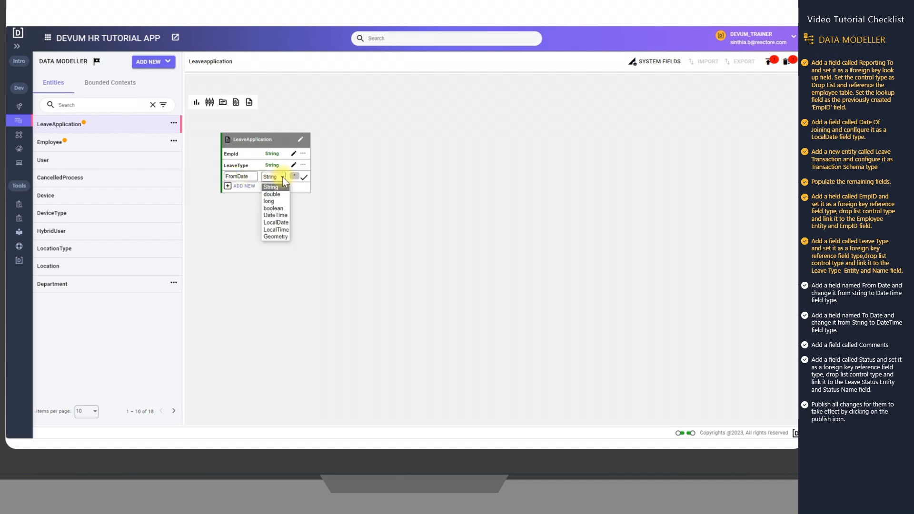
click(284, 215)
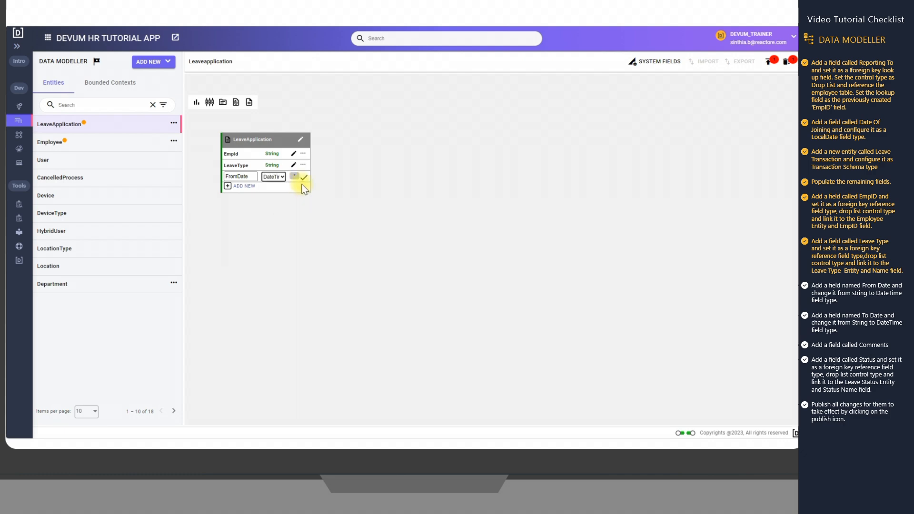
click(303, 179)
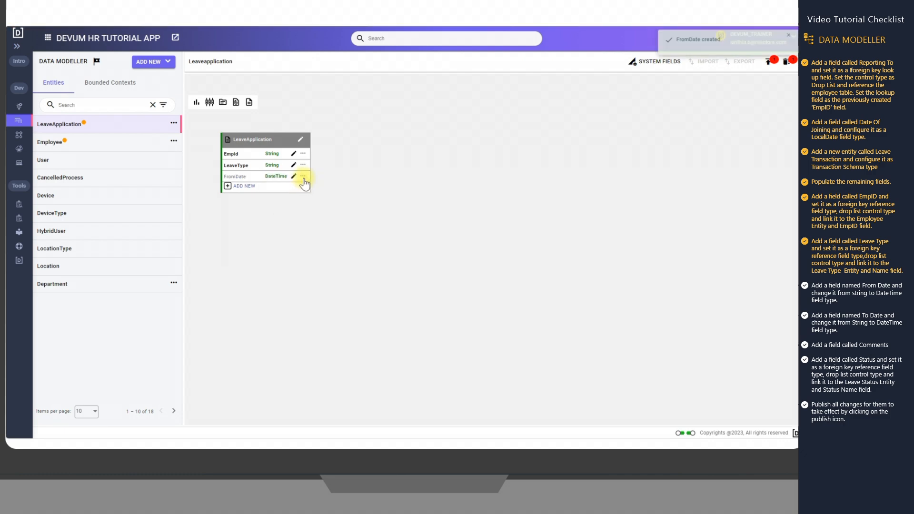
Add a ToDate field of type DateTime and a Comments field of type String to LeaveApplication
click(241, 186)
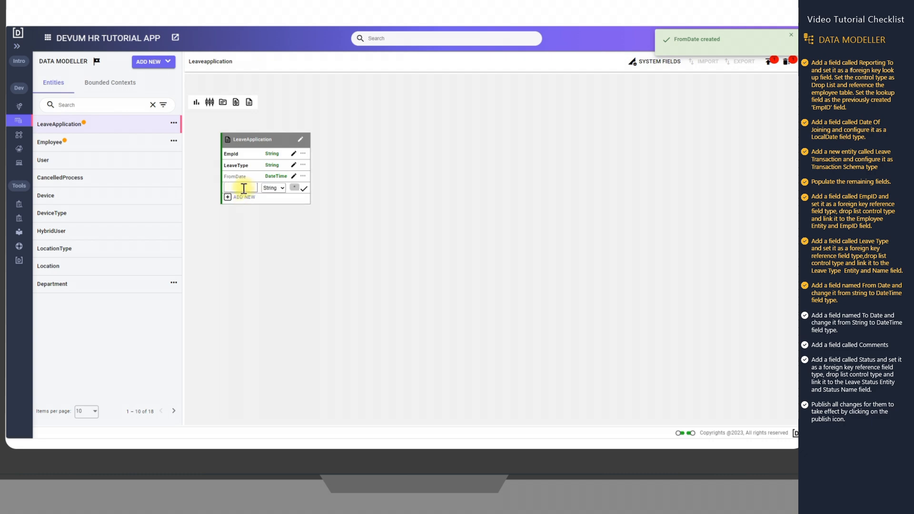
text(ToDate)
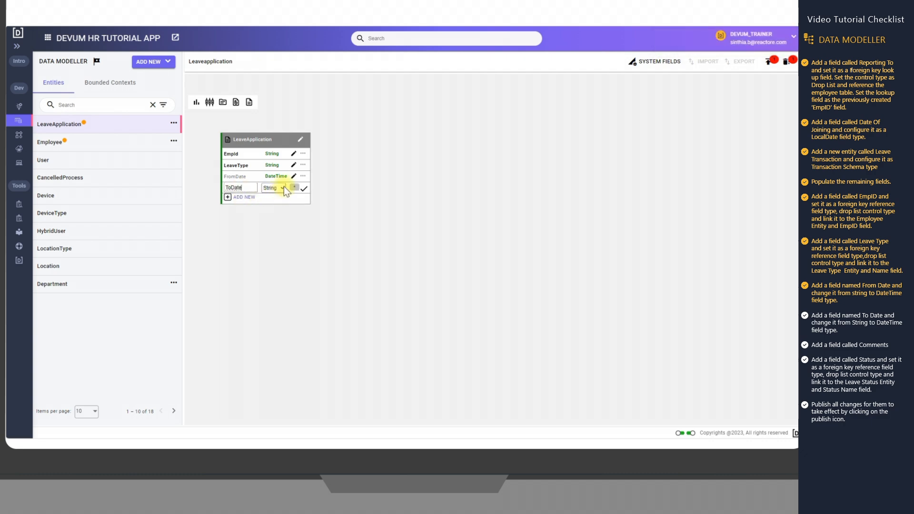
click(284, 188)
click(278, 226)
click(304, 189)
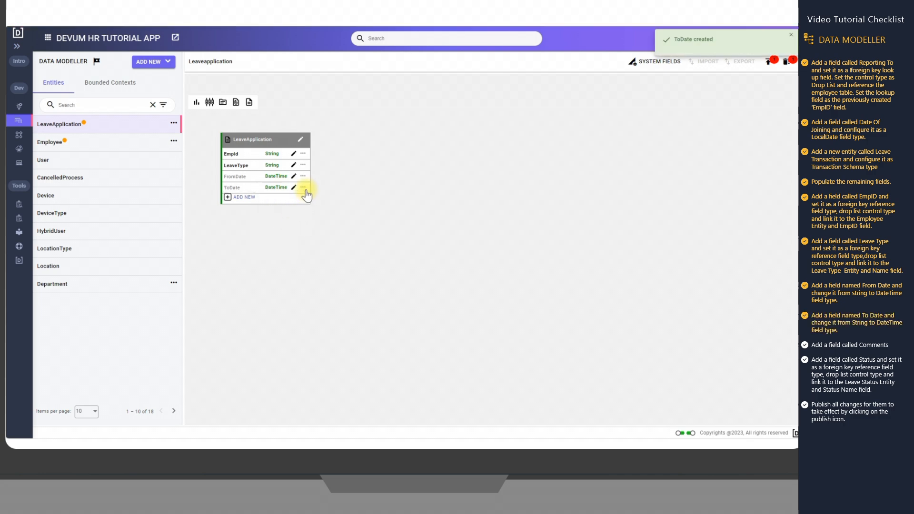
click(242, 197)
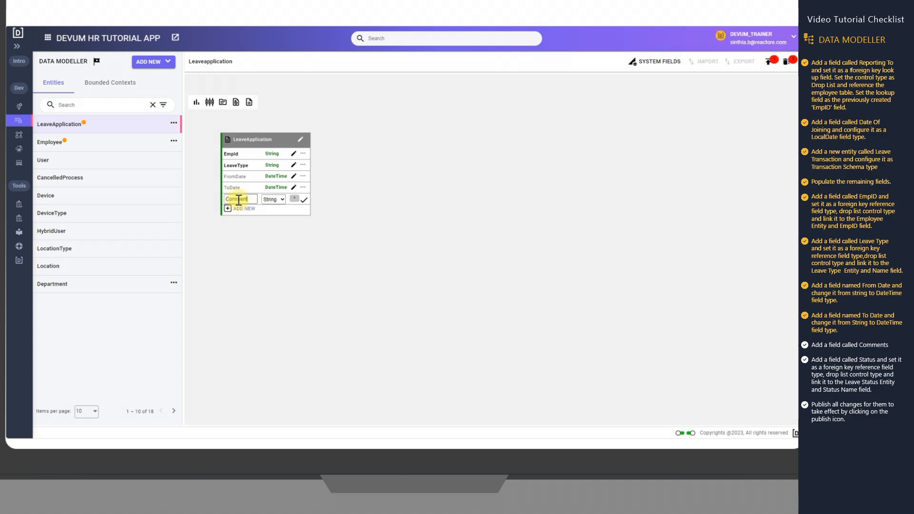
click(304, 200)
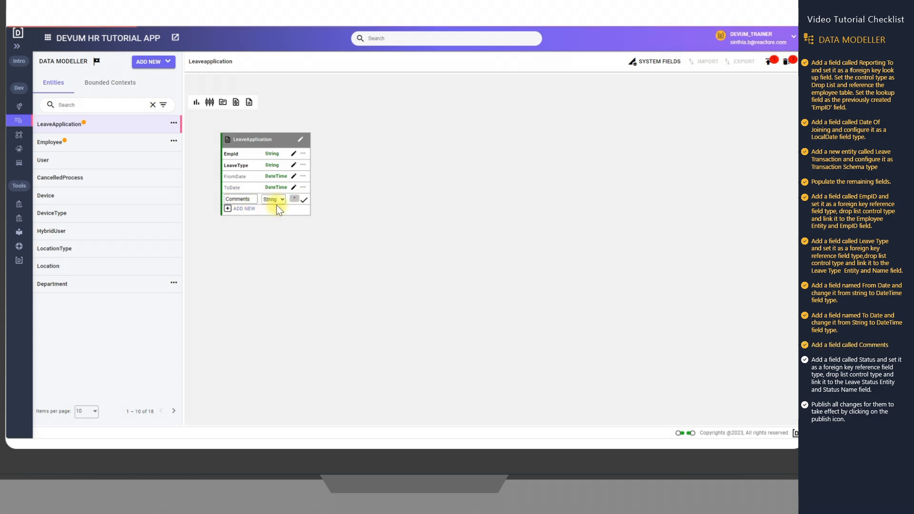
Add a field called Status to the LeaveApplication entity
click(246, 210)
text(S)
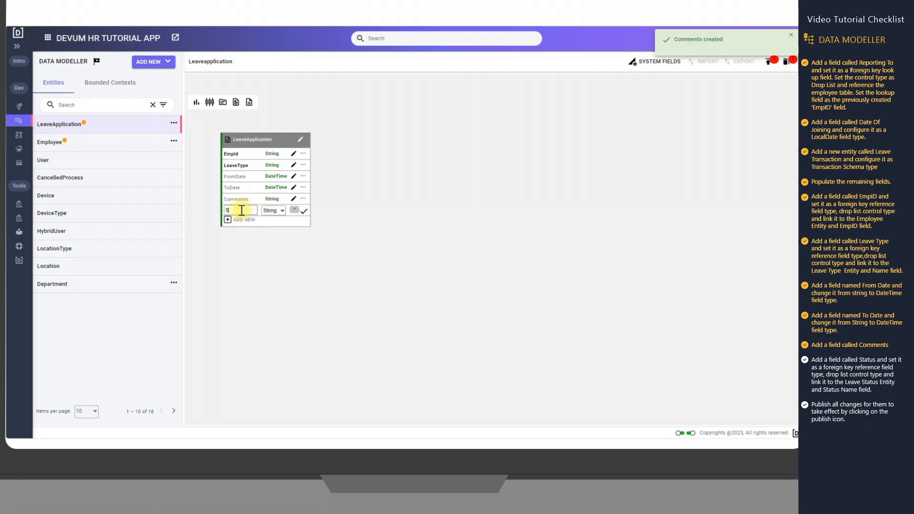
text(tatus)
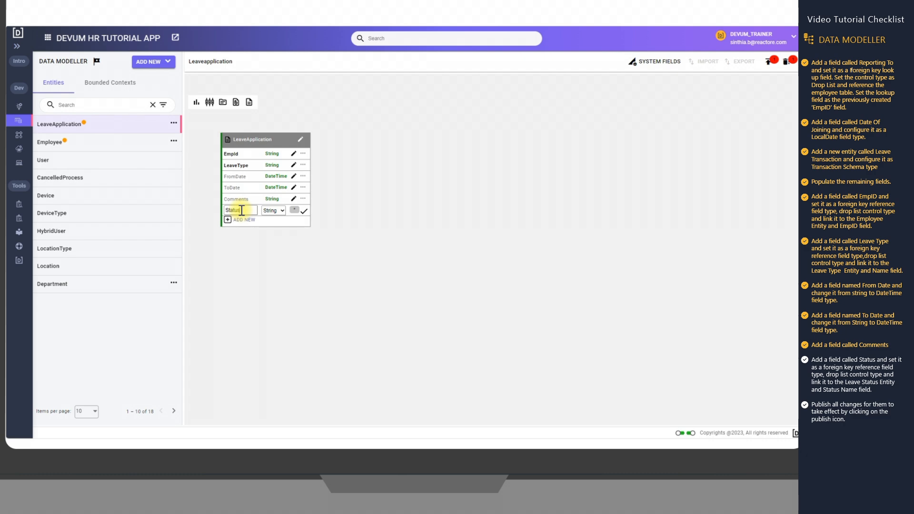
click(304, 211)
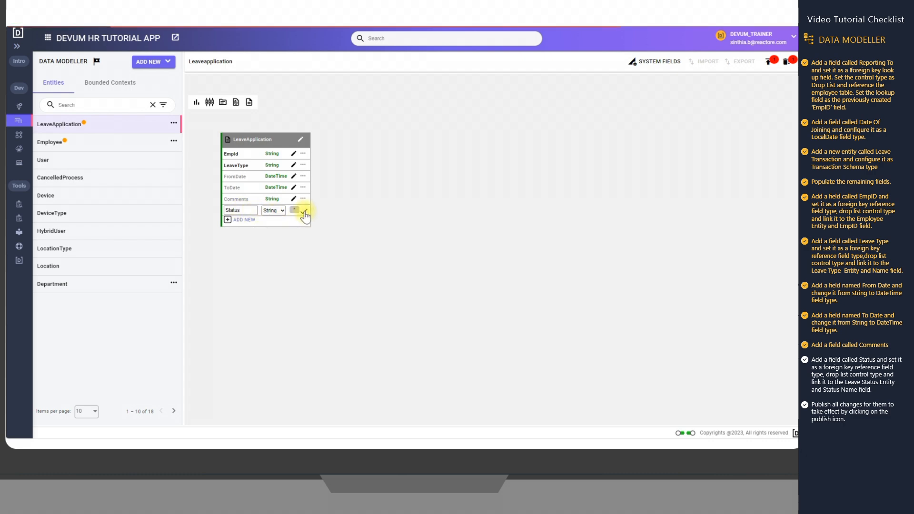
click(294, 211)
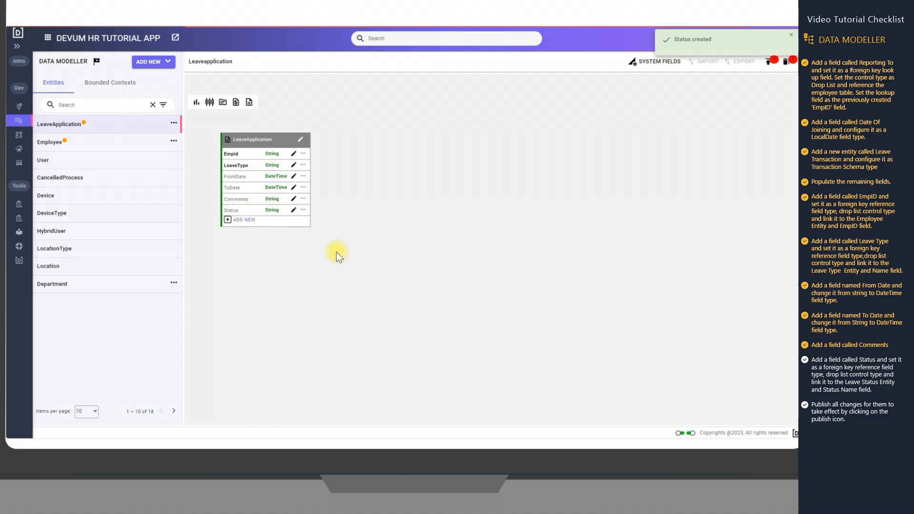
Open the Status field configuration and set its control type to Foreign Key and sub-control type to Drop list
click(695, 165)
scroll(693, 195, down, 4)
click(678, 215)
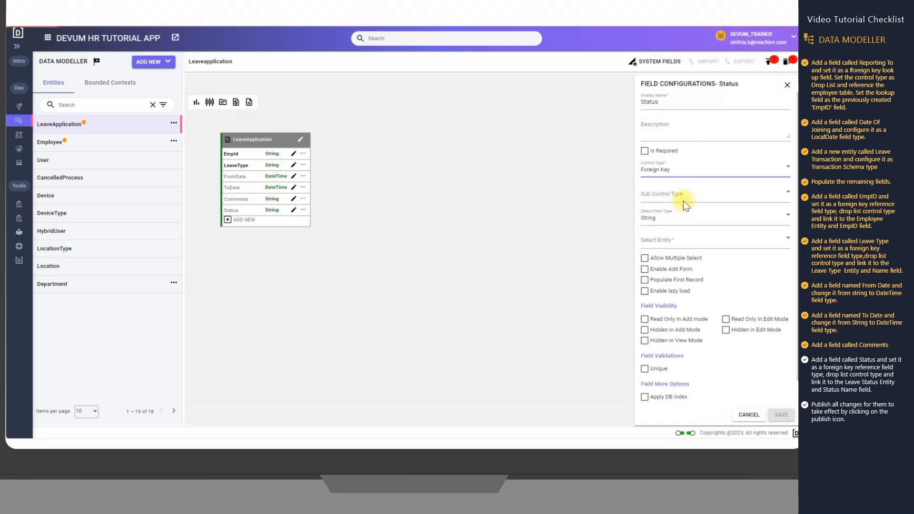
click(684, 193)
click(673, 243)
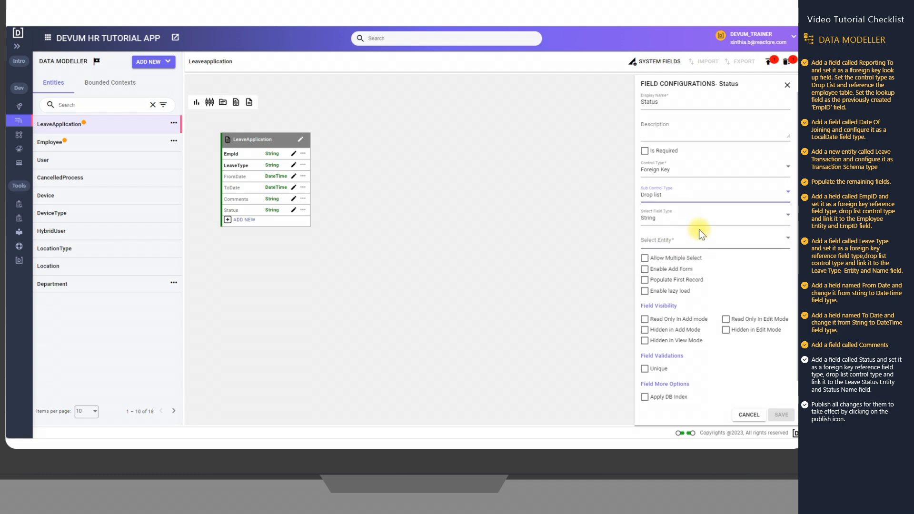
Reference the Leavestatus entity with StatusName as the entity field, save the Status configuration and close it
click(699, 243)
scroll(676, 308, down, 5)
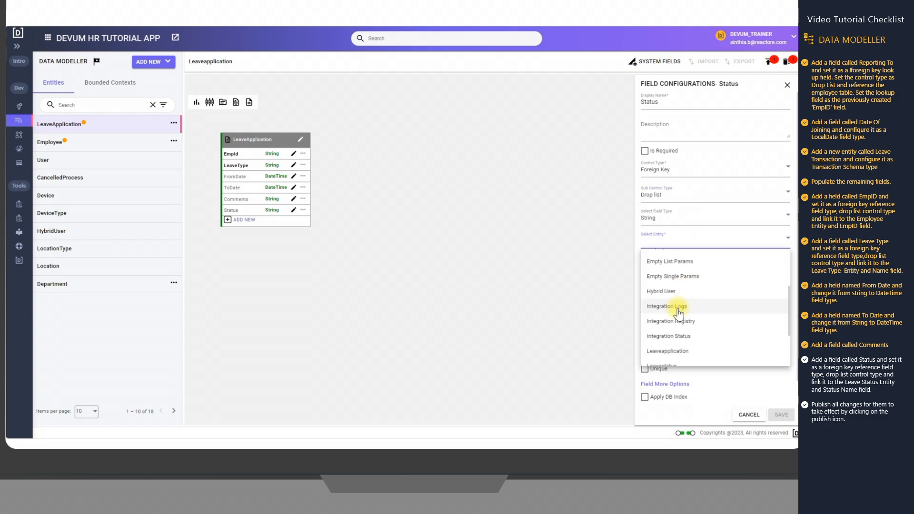
scroll(678, 317, up, 3)
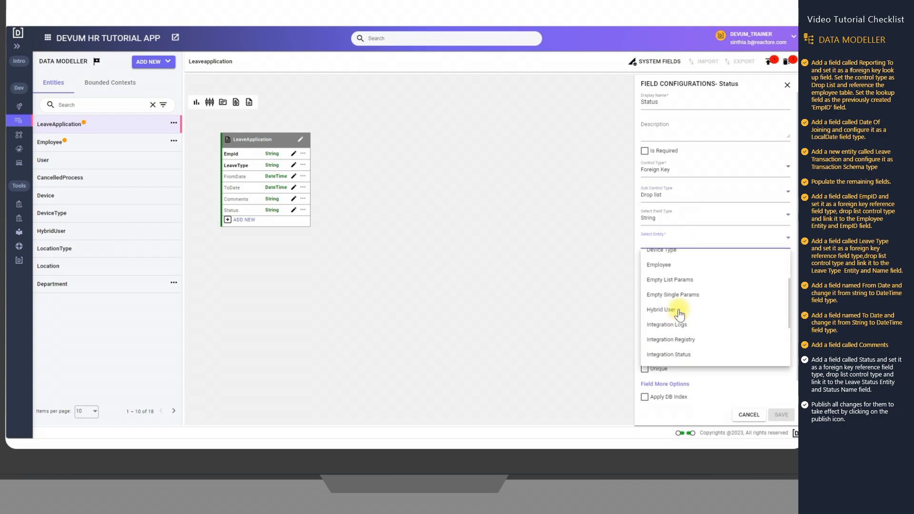
scroll(680, 313, down, 3)
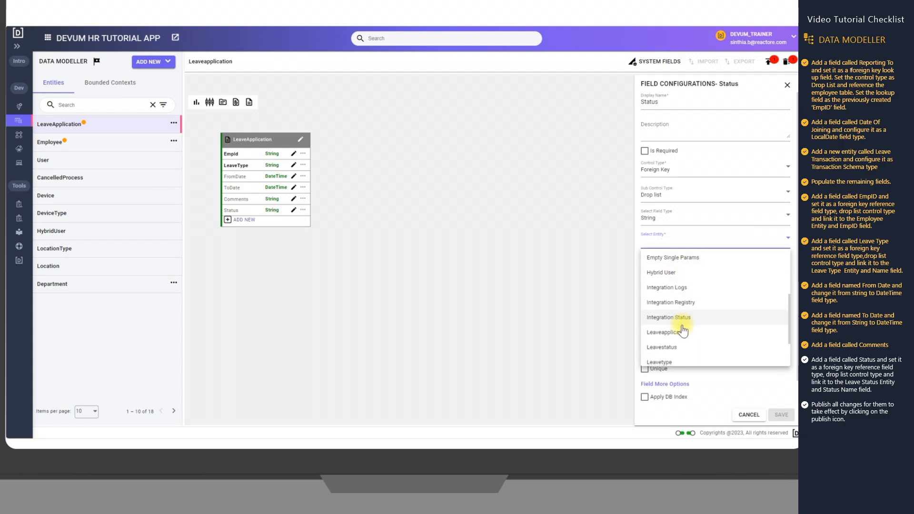
click(679, 333)
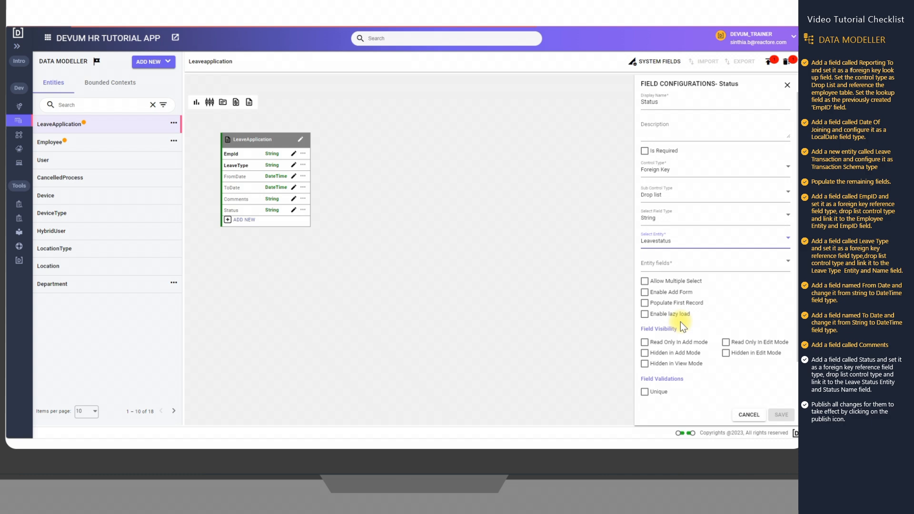
click(677, 266)
click(677, 282)
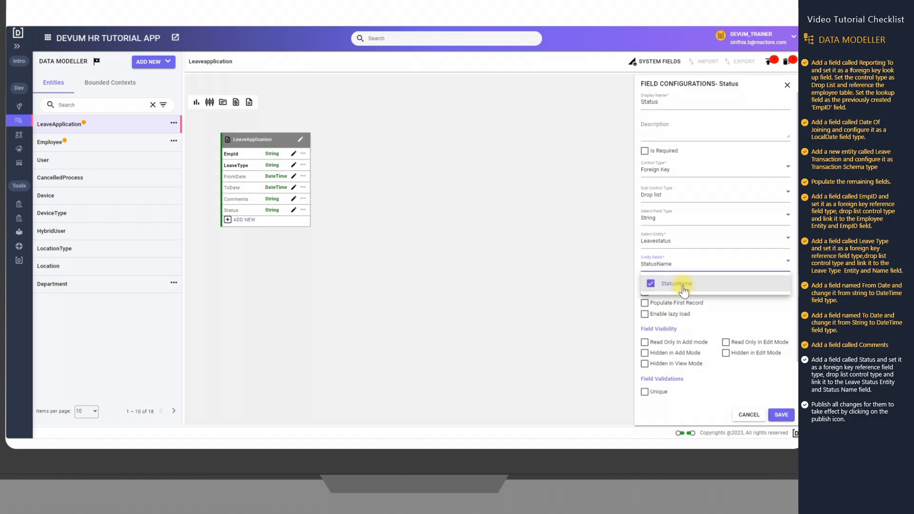
click(775, 413)
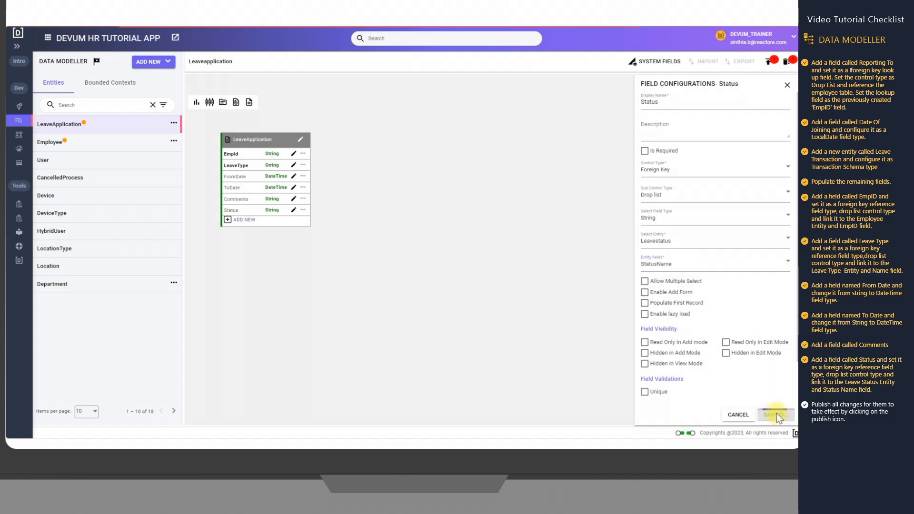
click(787, 85)
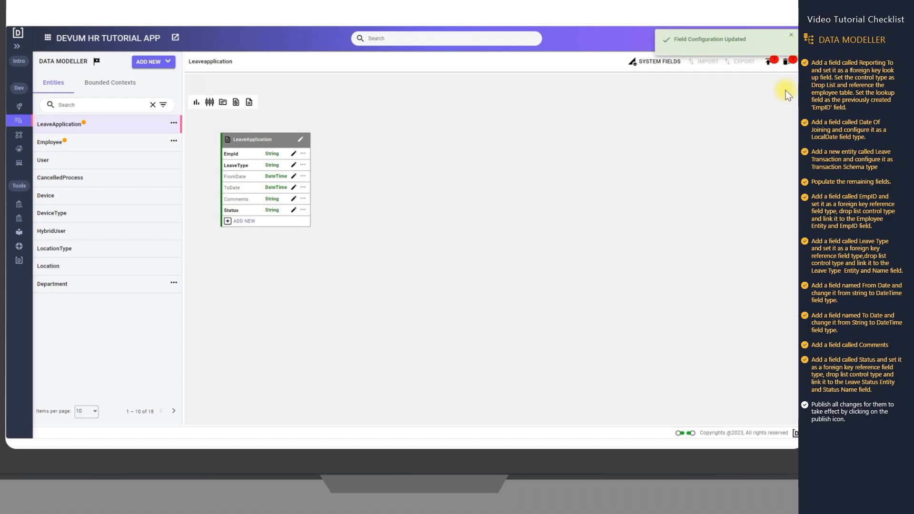
Publish the pending changes for the LeaveApplication entity and for the Employee entity
click(772, 63)
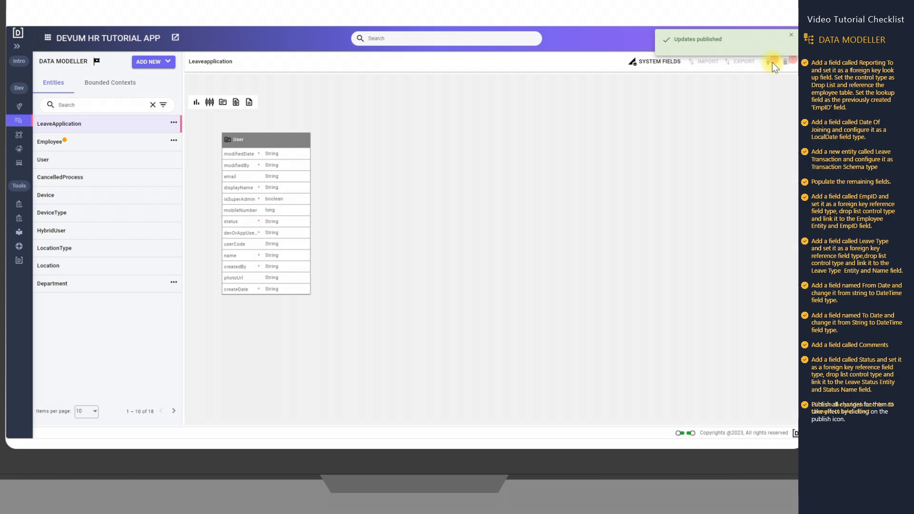
click(116, 143)
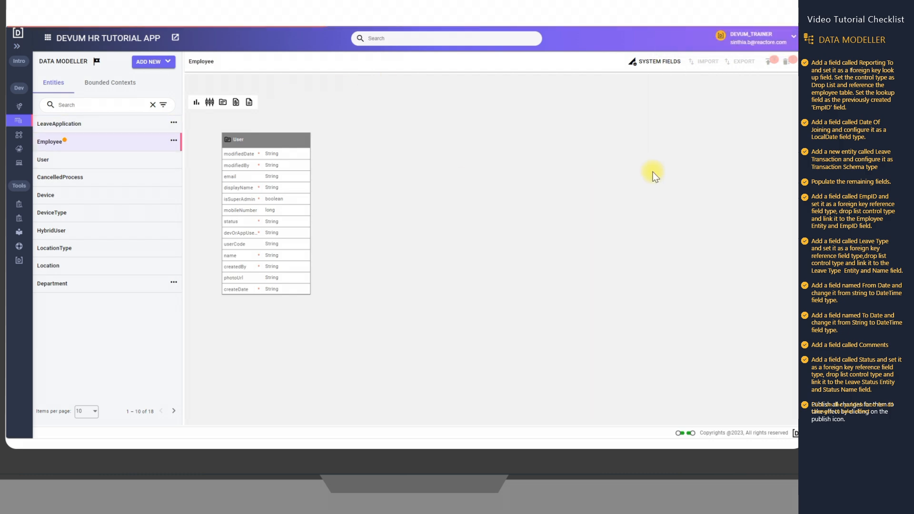
click(770, 67)
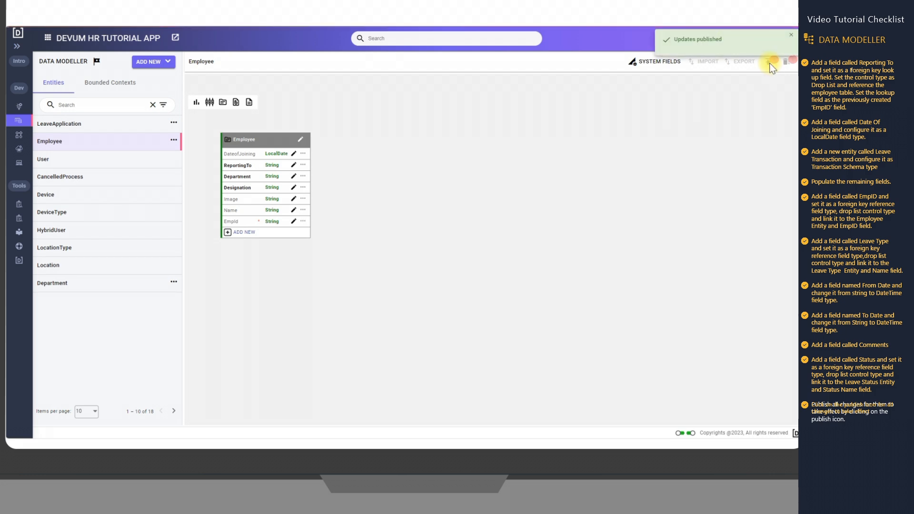